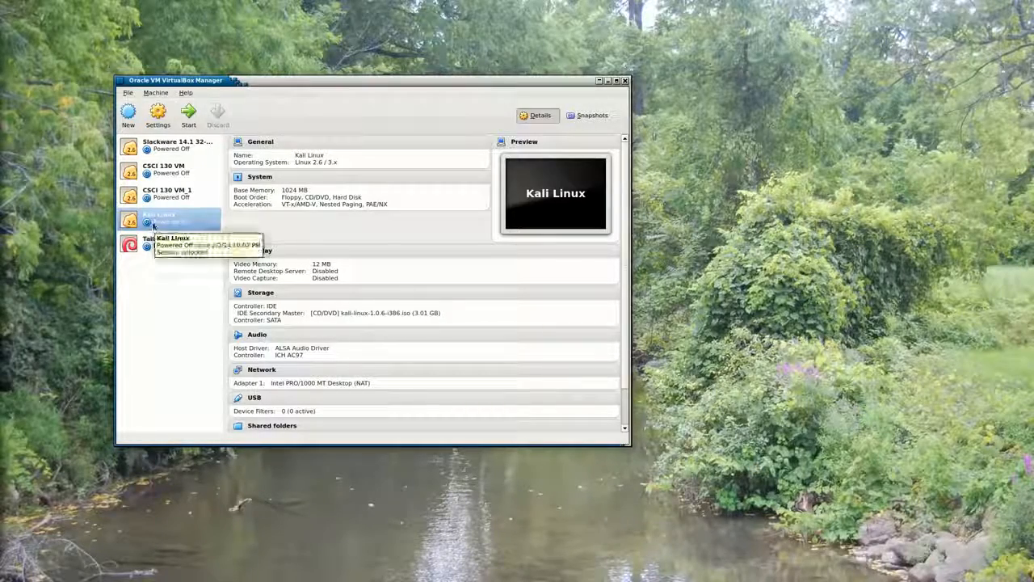
Start the Kali Linux virtual machine and boot it in Live (forensic mode)
click(187, 115)
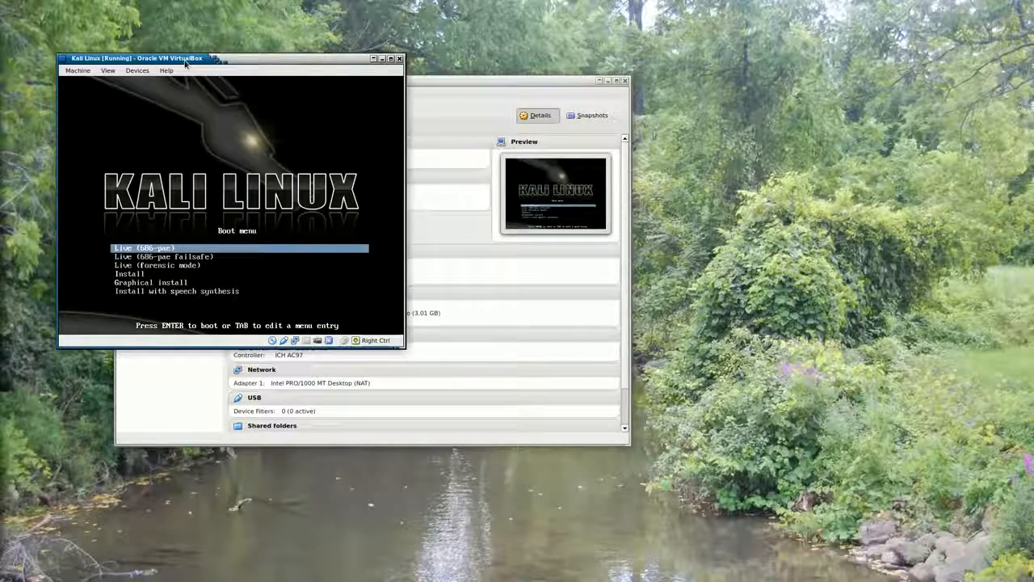
key(Down)
key(Down)
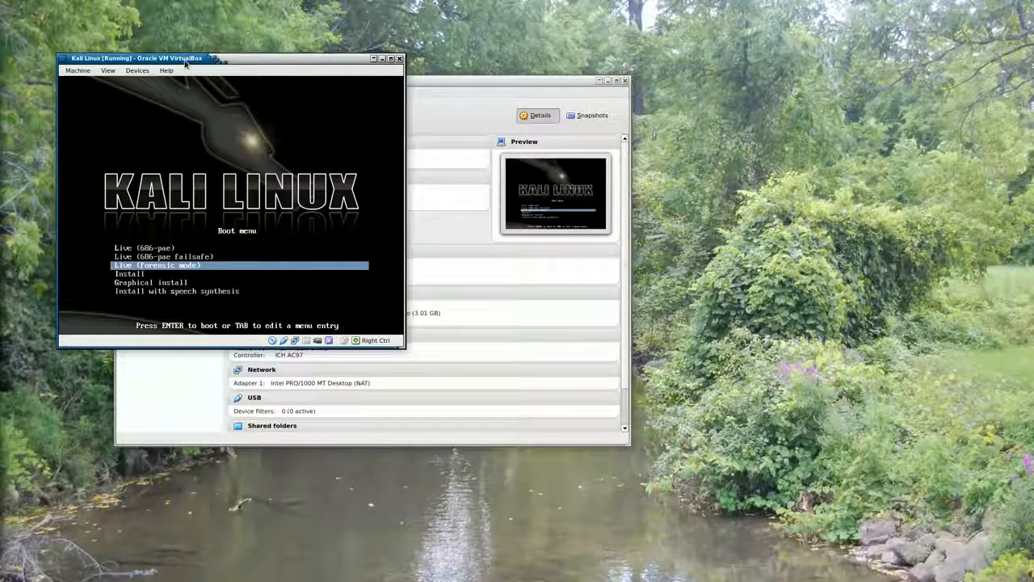
key(Return)
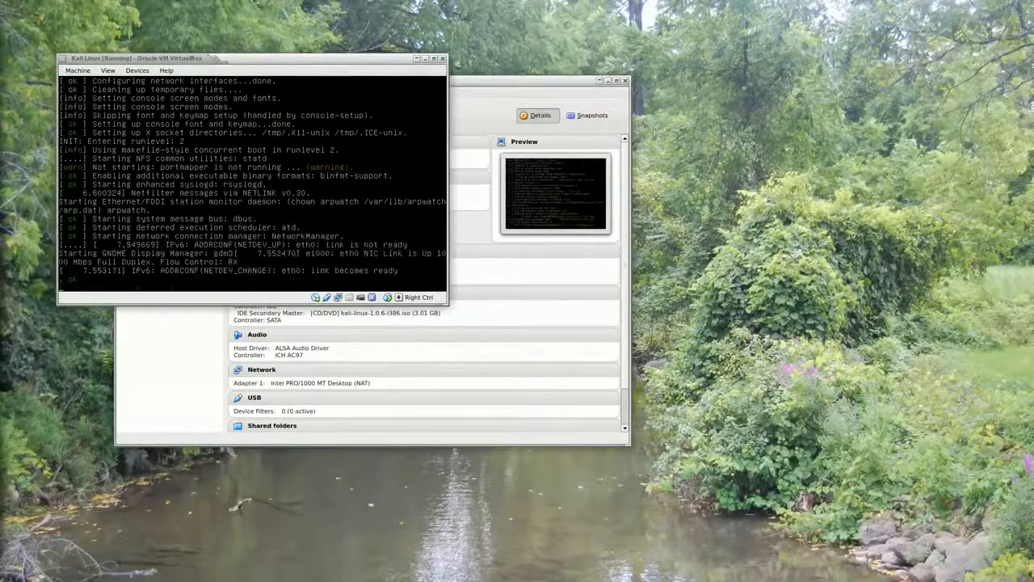
click(165, 60)
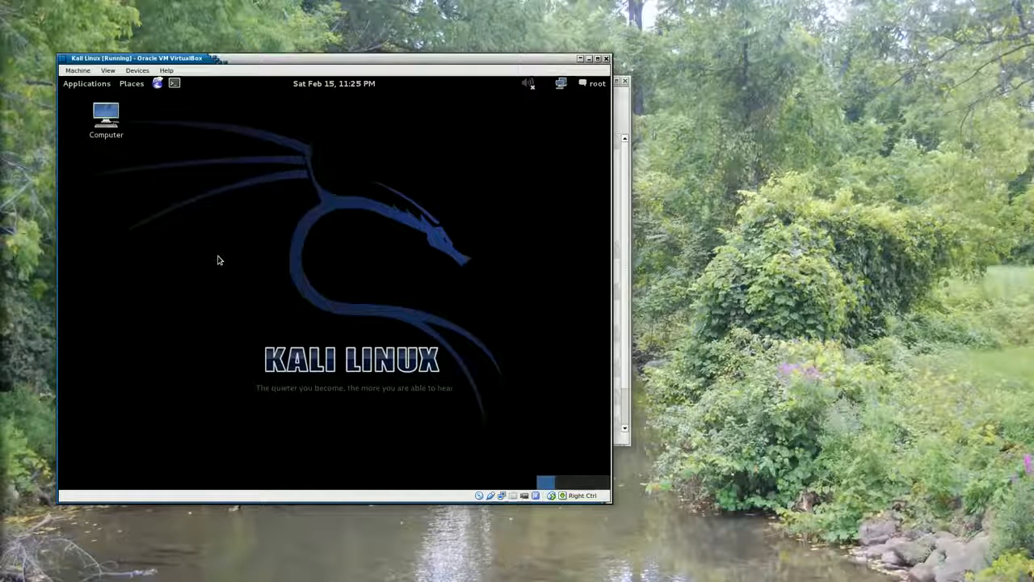
Launch the Iceweasel Web Browser in Kali and maximize its window
click(86, 83)
mouse_move(122, 160)
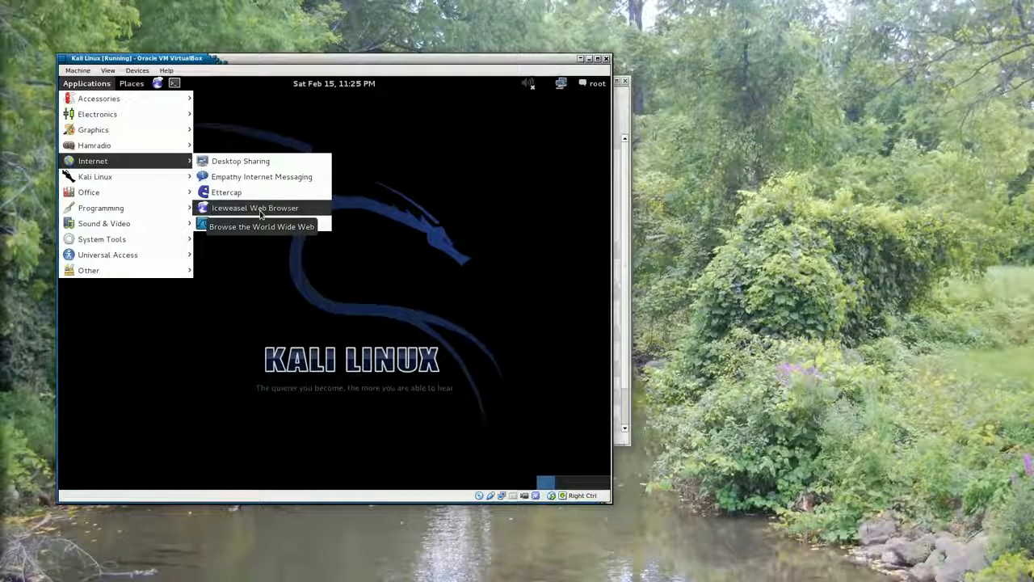
click(261, 212)
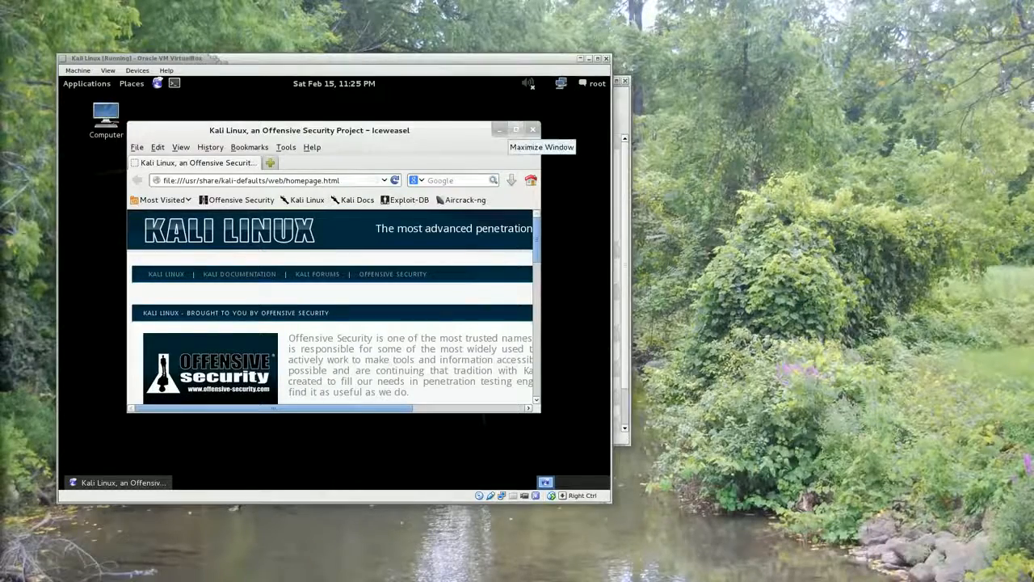
click(516, 132)
Request the file flash_drive.img from the /teaching/csci434/ directory of the instructor's website
click(275, 150)
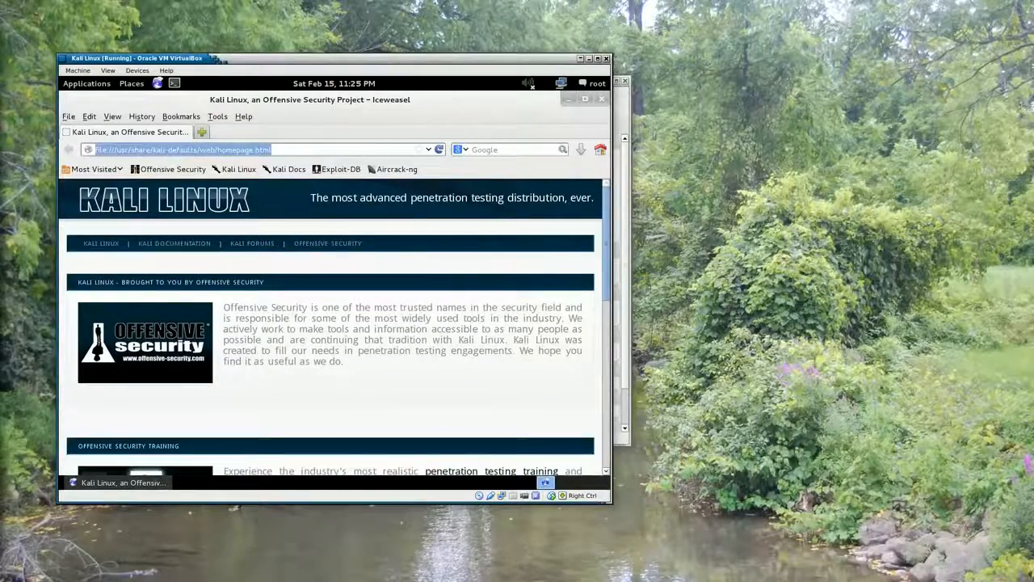
text(www)
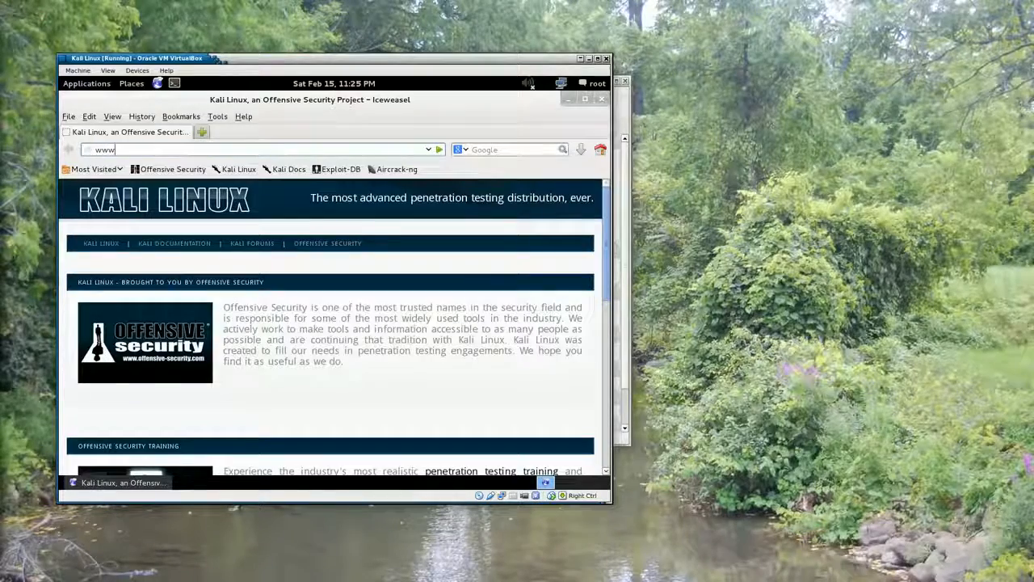
text(.mikemurphy)
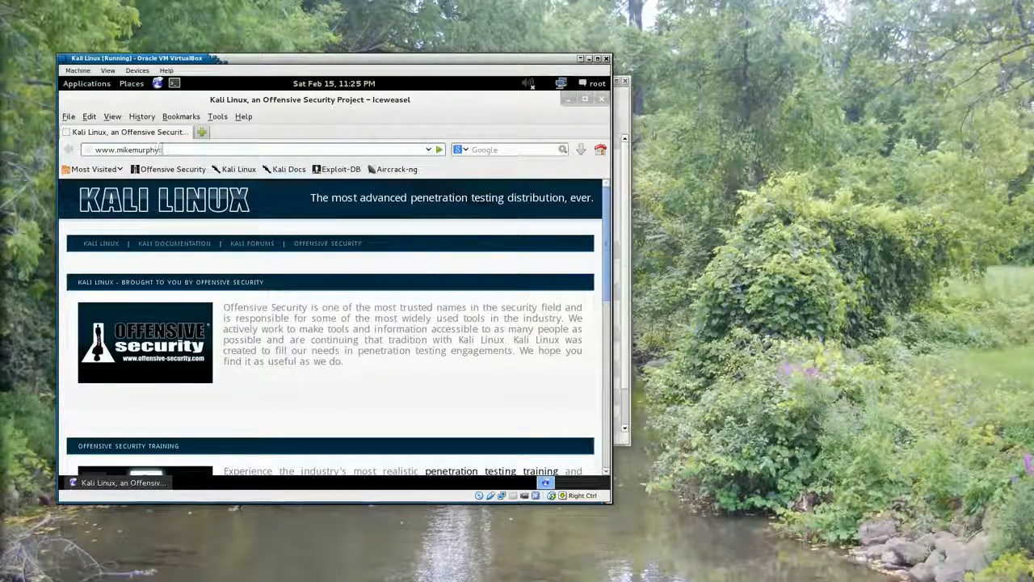
text(cs.com/te)
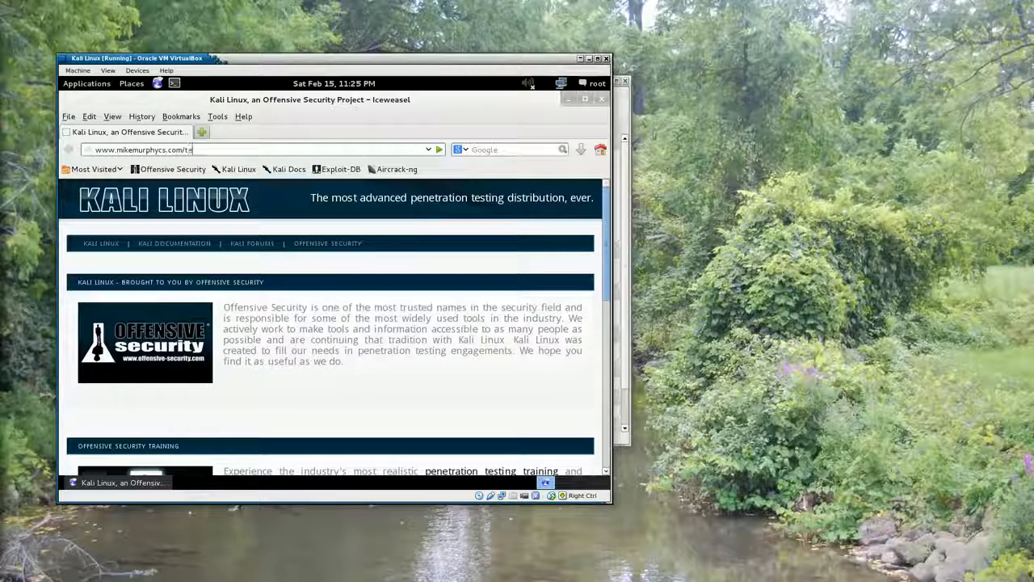
text(aching/csci434/)
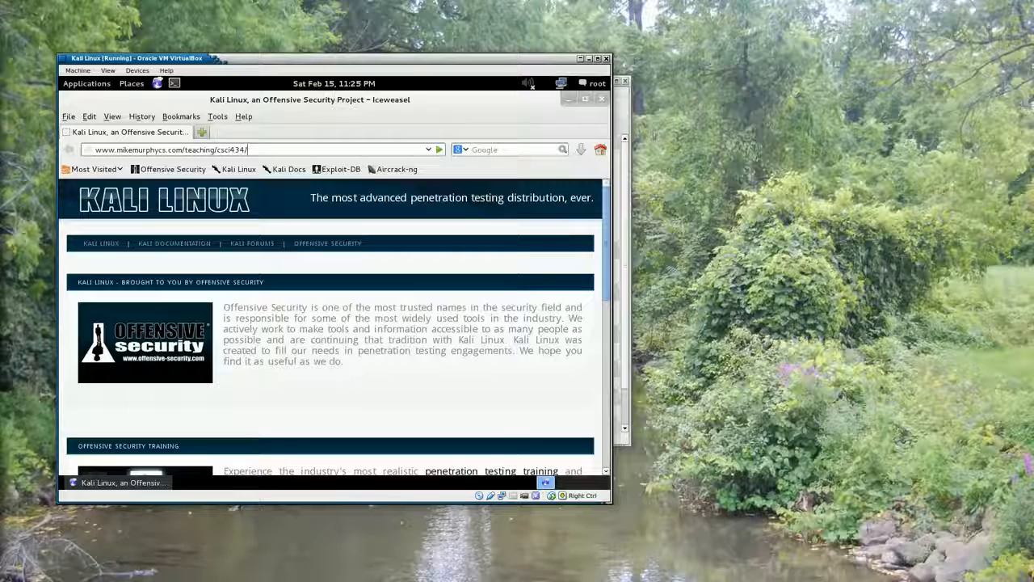
text(flash_d)
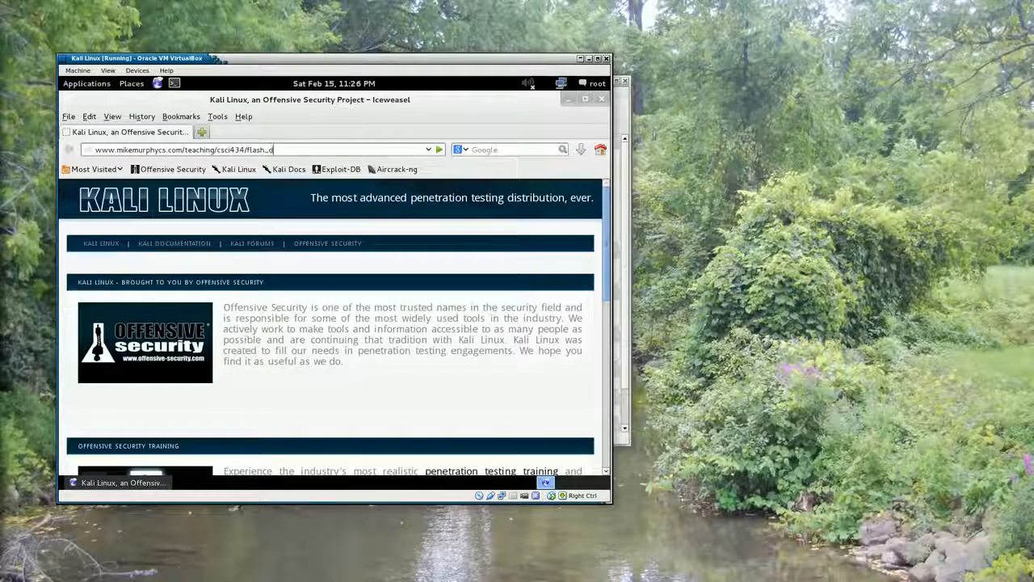
text(rive.img)
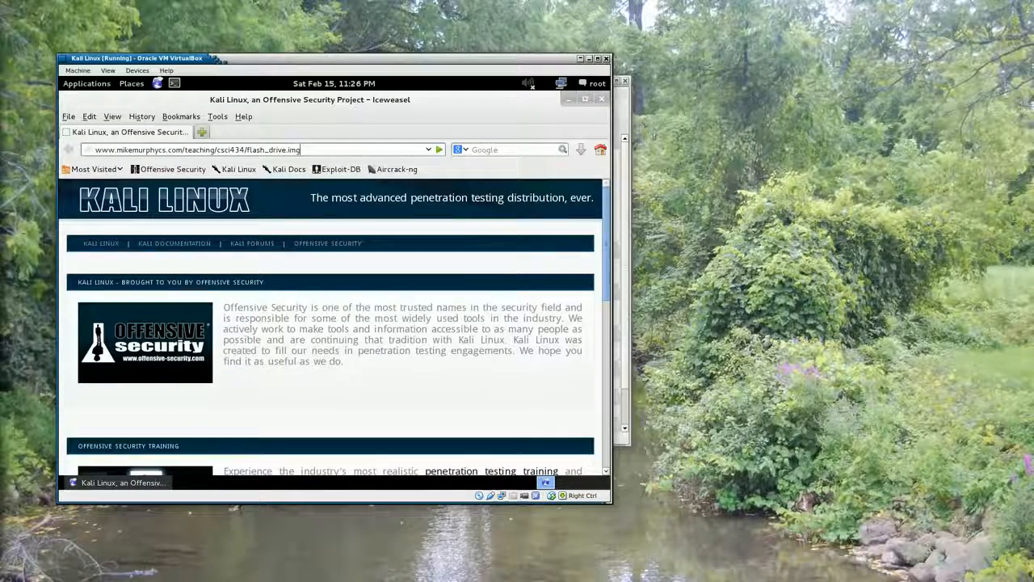
key(Return)
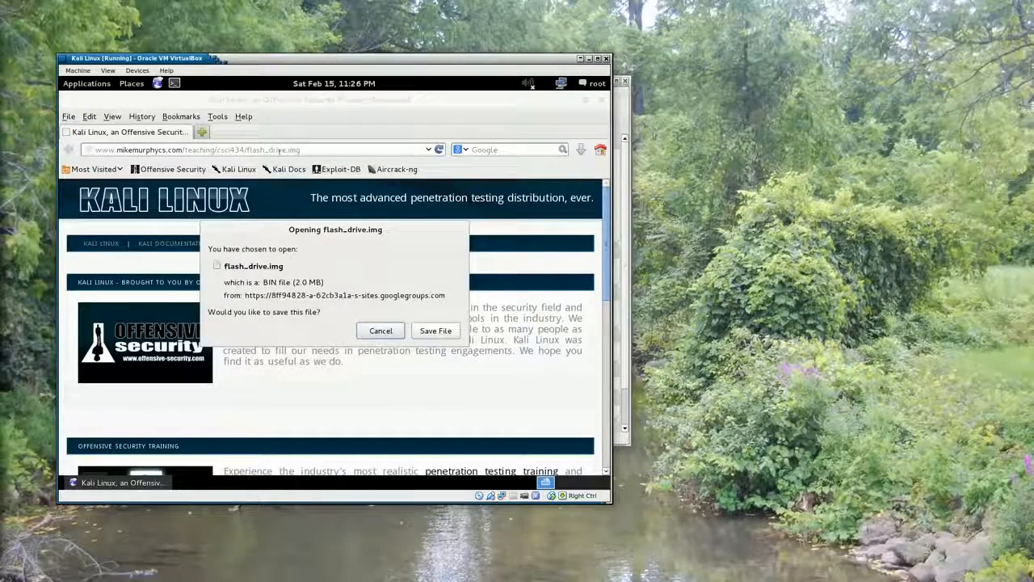
Save flash_drive.img to the root home folder and close the browser once it has downloaded
click(431, 333)
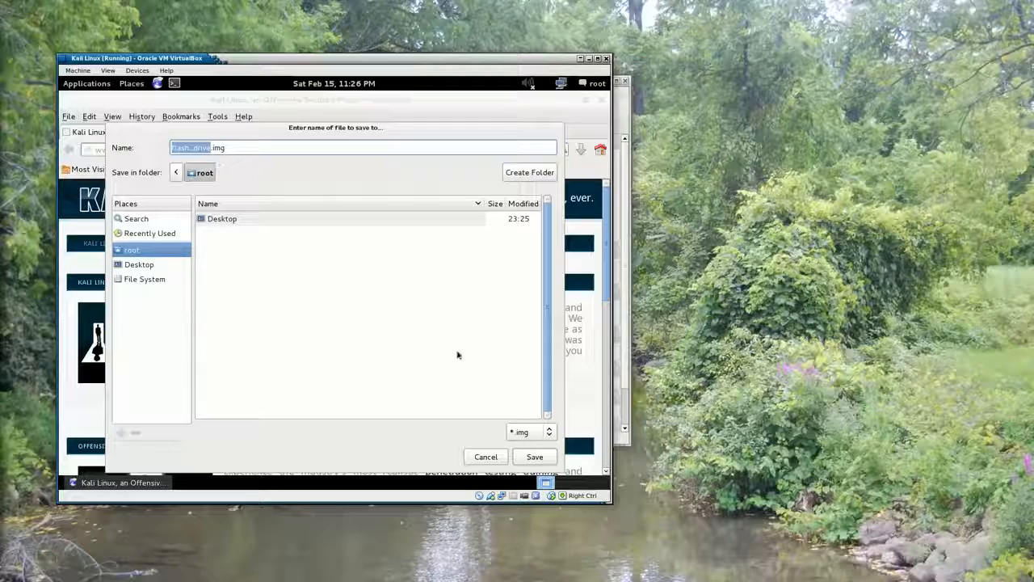
click(533, 457)
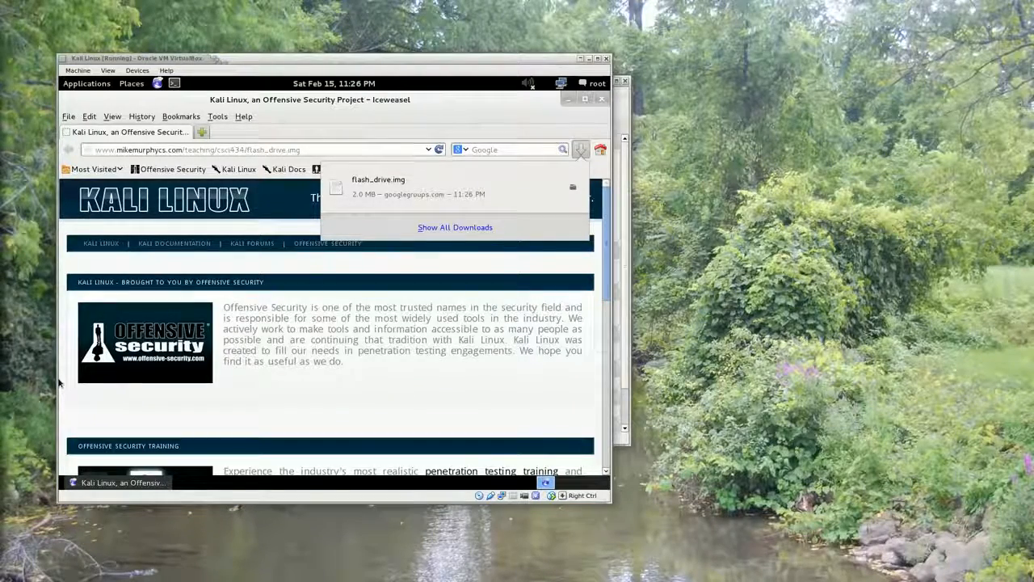
click(580, 152)
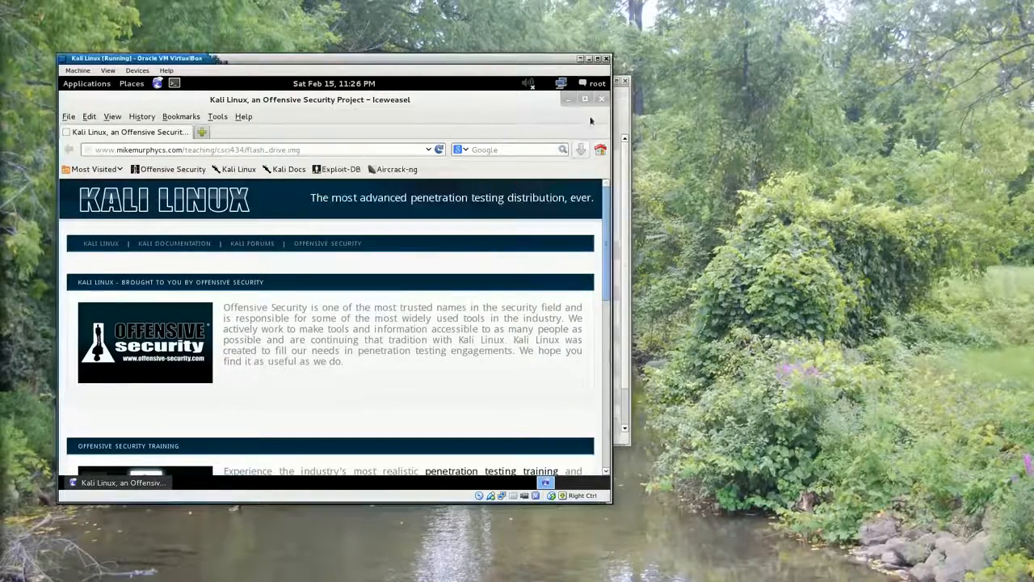
click(598, 99)
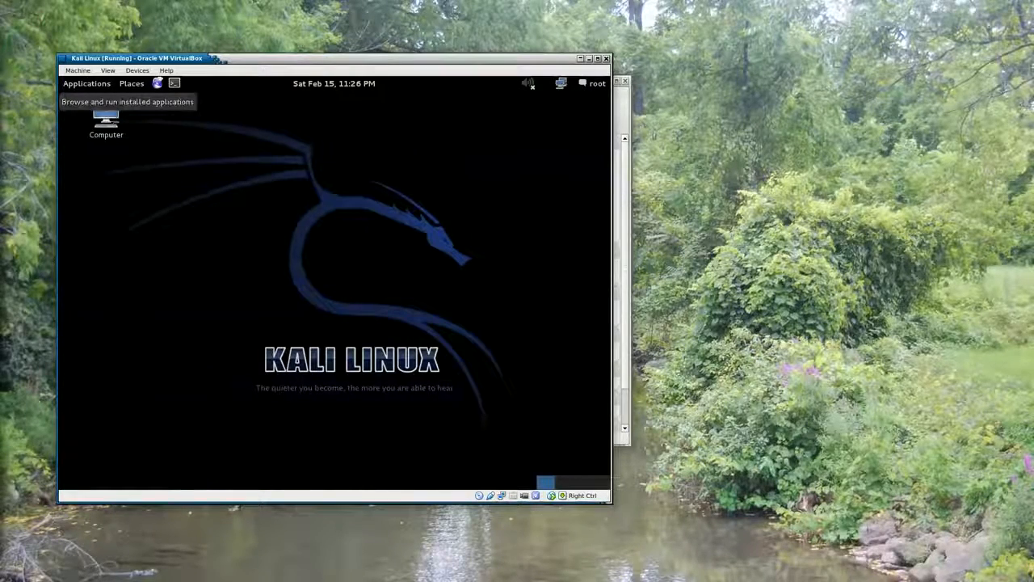
Launch the autopsy forensic suite and open its localhost:9999/autopsy address in the browser
click(84, 87)
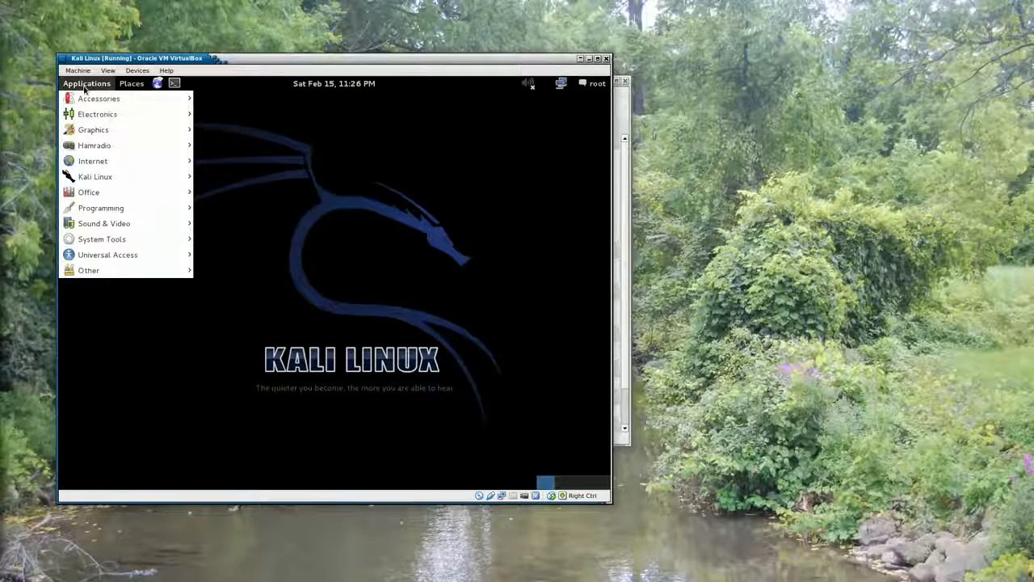
mouse_move(95, 178)
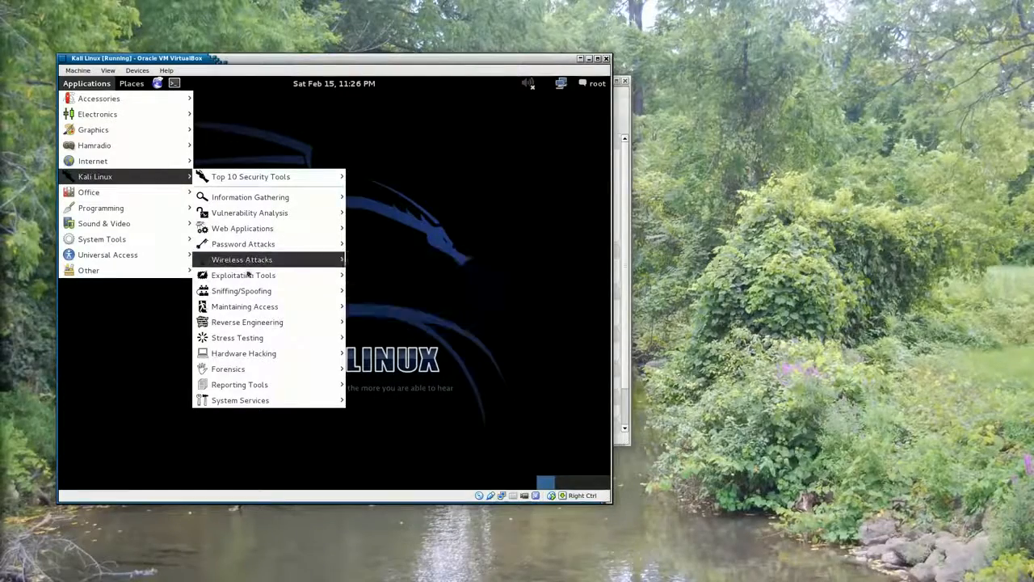
mouse_move(243, 369)
mouse_move(462, 412)
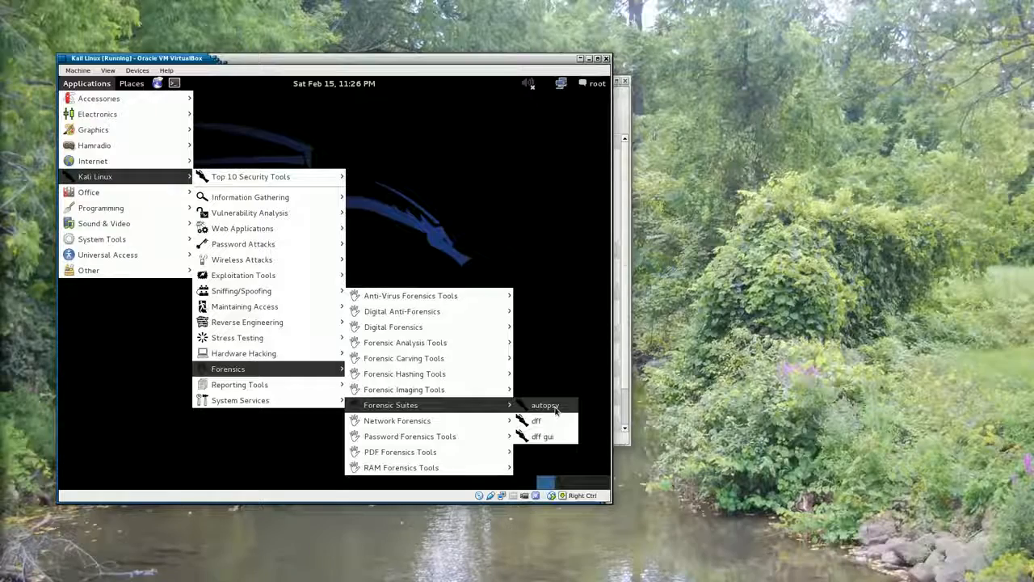
click(554, 408)
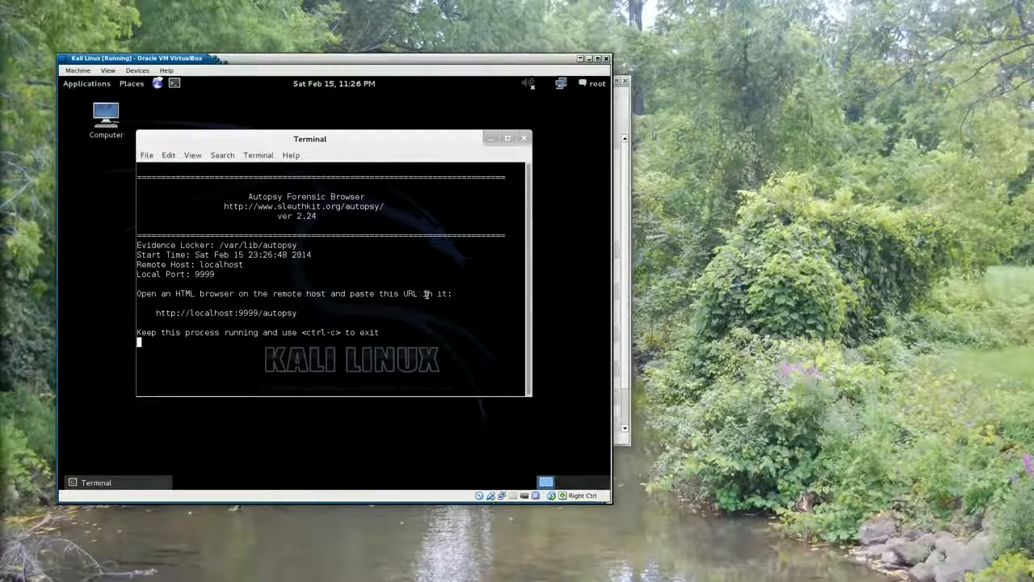
right_click(215, 318)
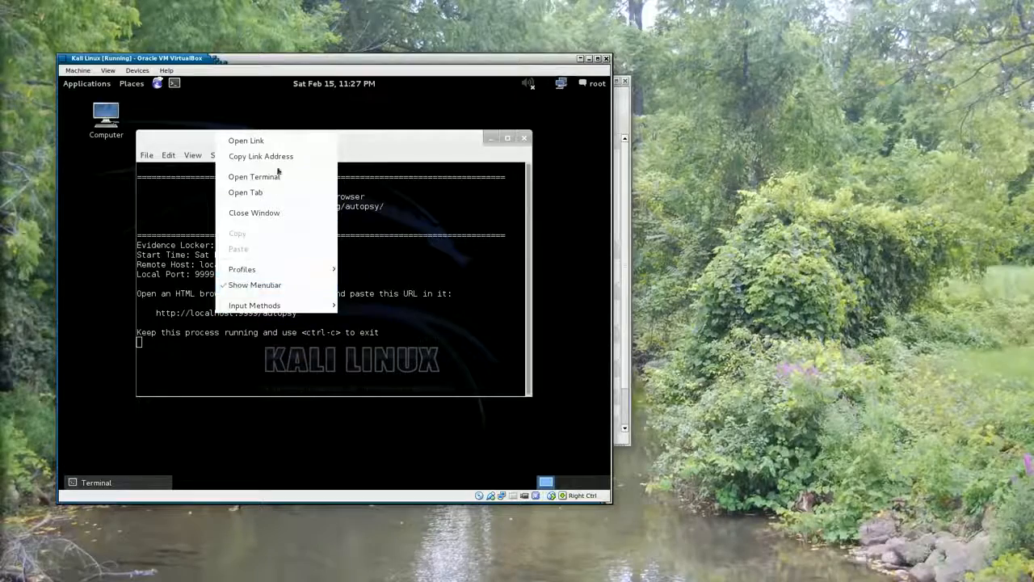
click(264, 141)
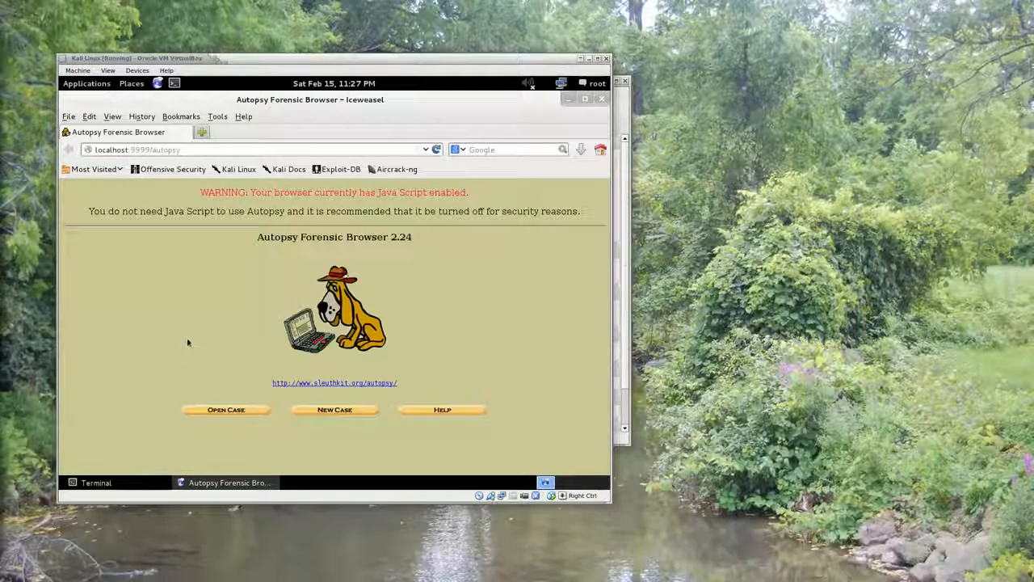
Create a new Autopsy case named e3, without a description or investigator names
click(330, 410)
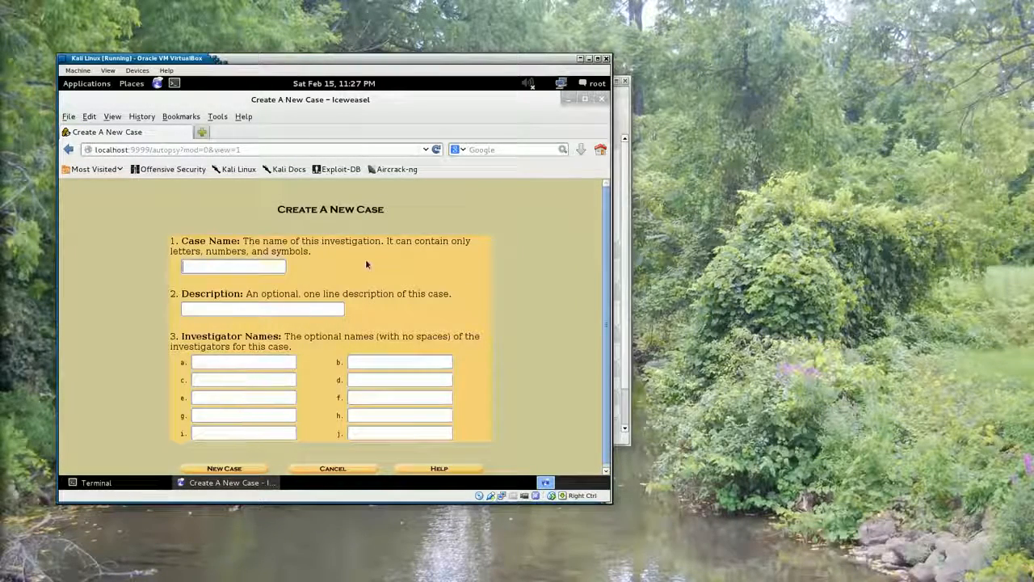
text(e3)
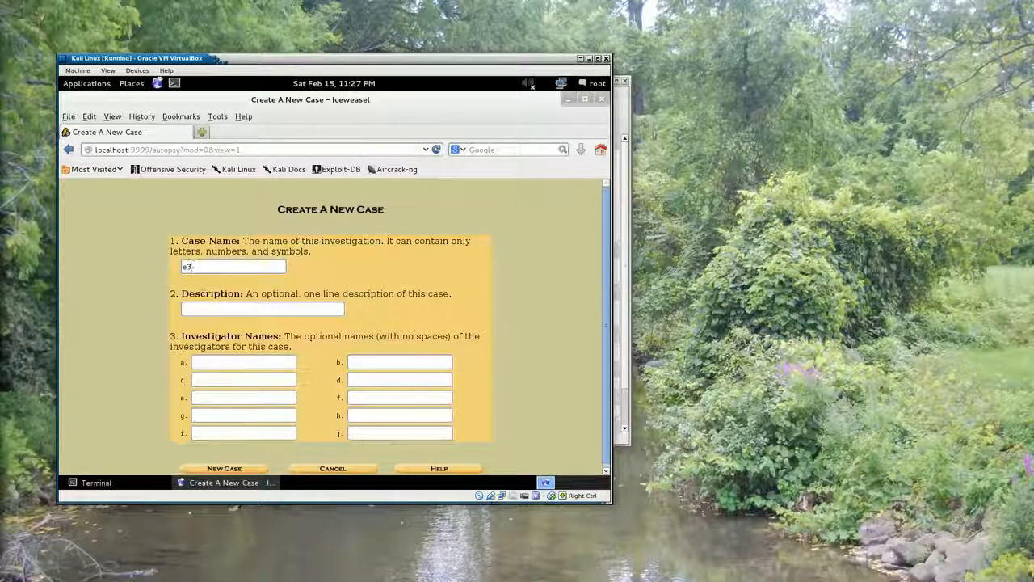
click(225, 469)
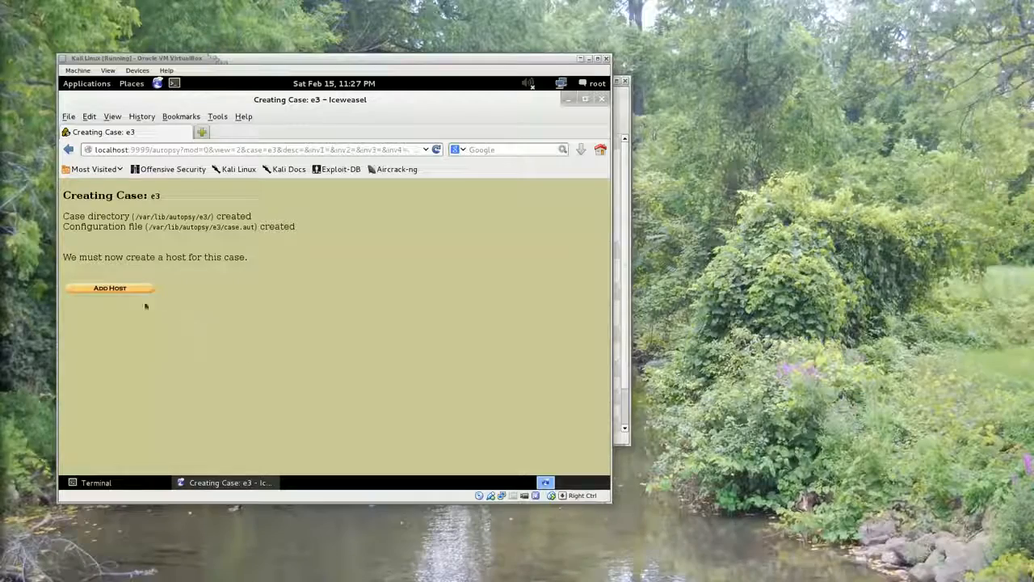
Add a host to case e3, keeping the default name host1 and a timeskew adjustment of 0
click(115, 289)
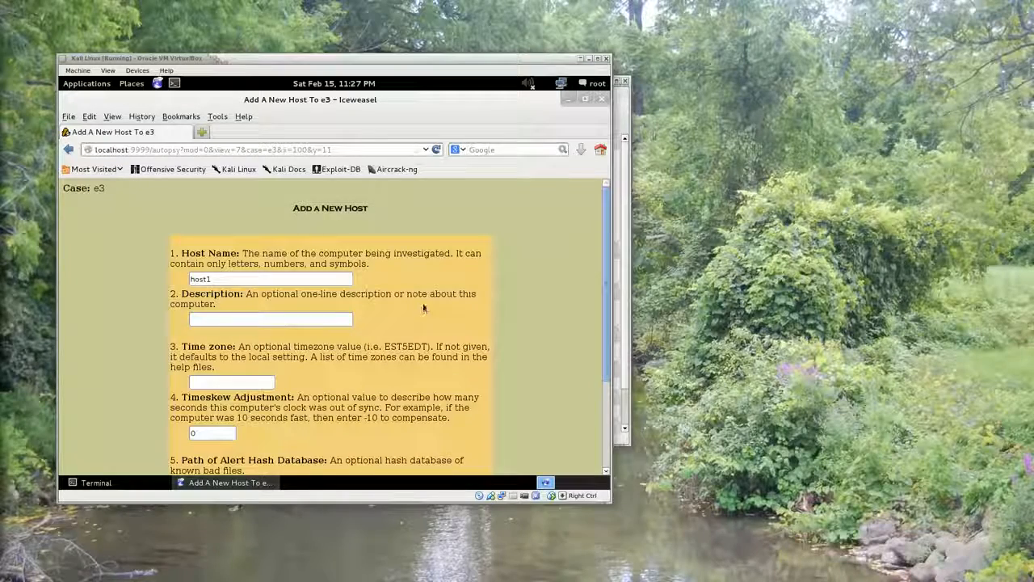
click(397, 315)
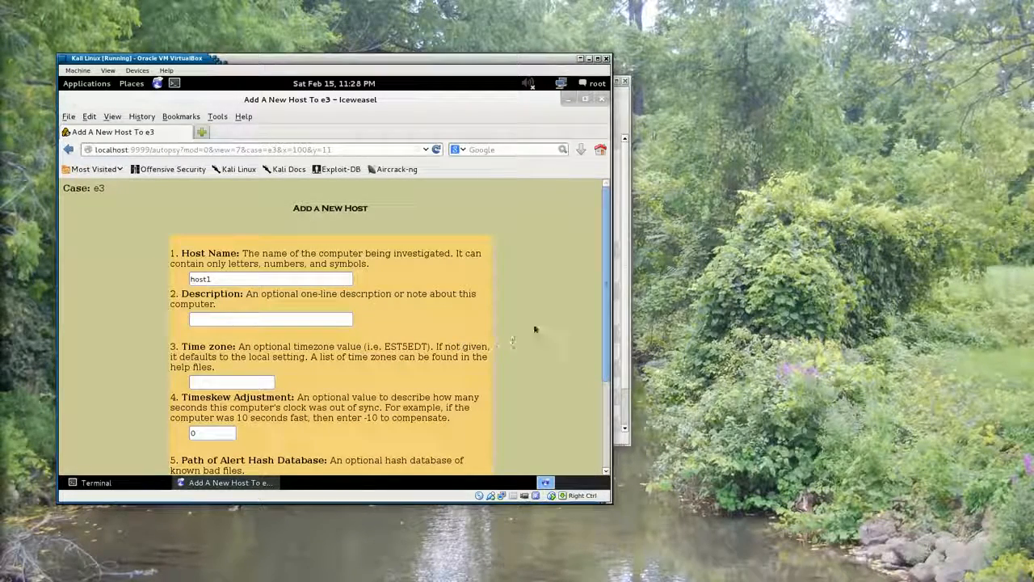
drag(606, 281, 587, 392)
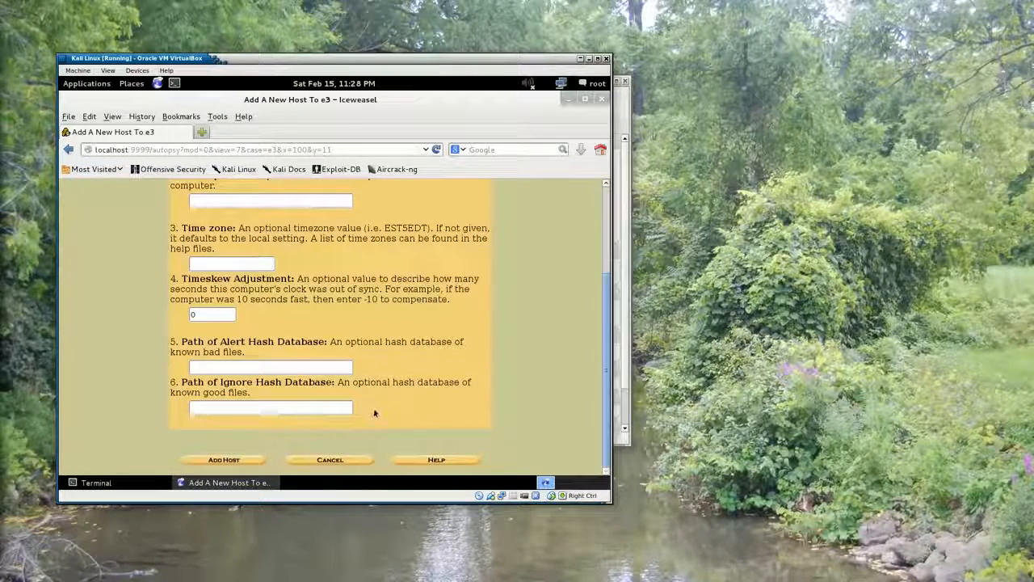
drag(607, 388, 575, 411)
click(206, 459)
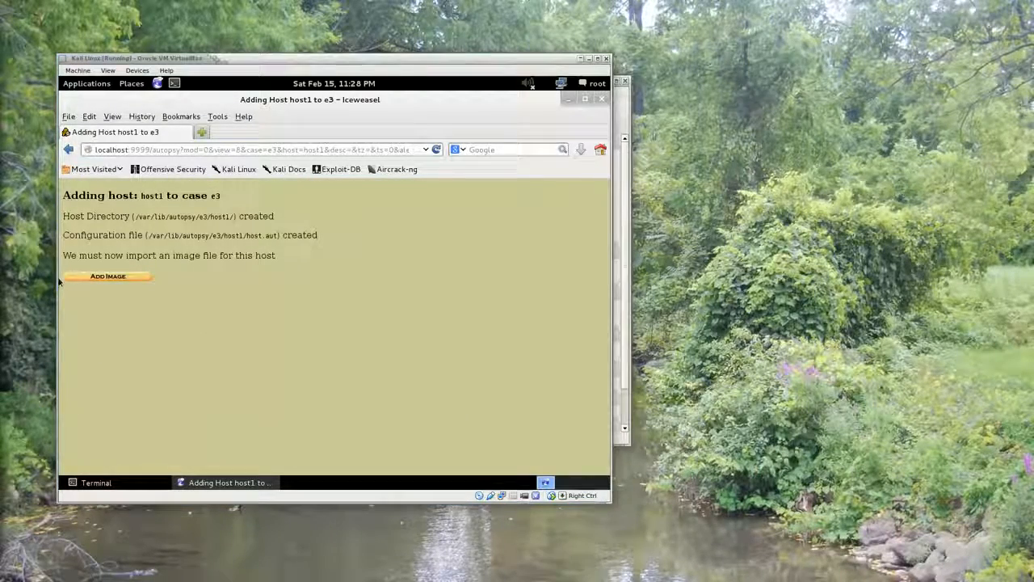
Start adding an image file to host1 and set its location to /root/flash_drive.img
click(118, 278)
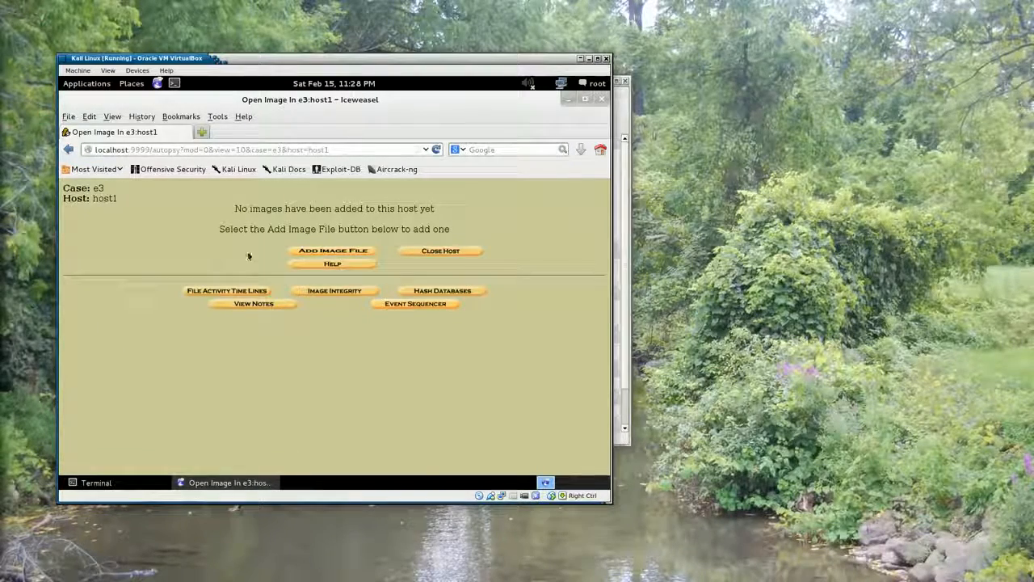
click(303, 252)
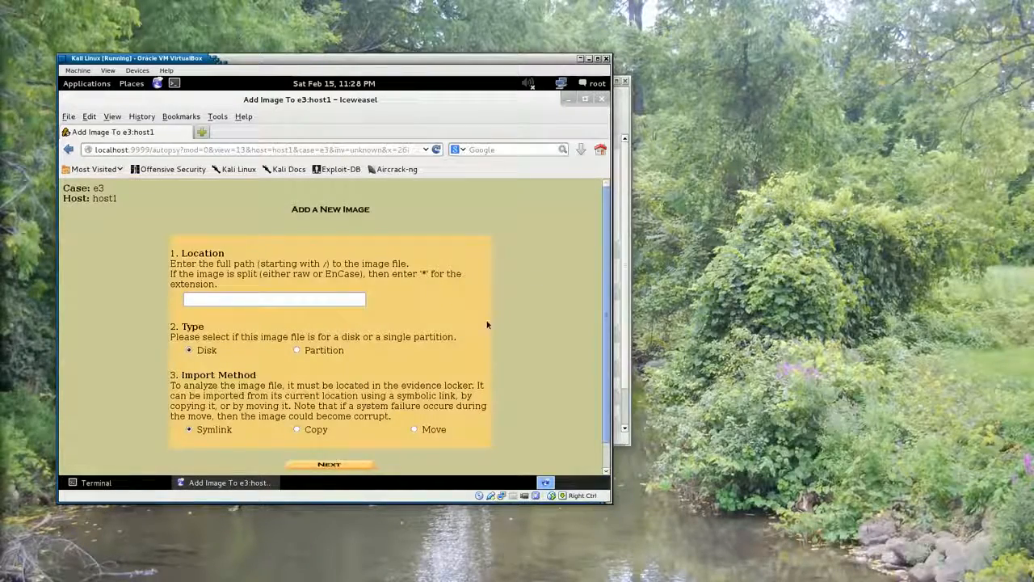
drag(605, 297, 605, 323)
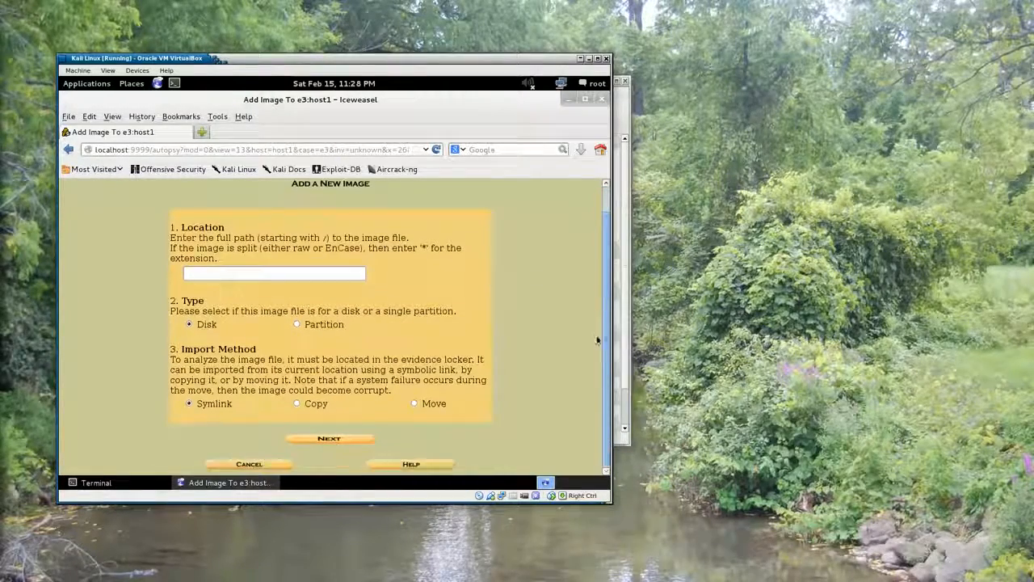
click(229, 275)
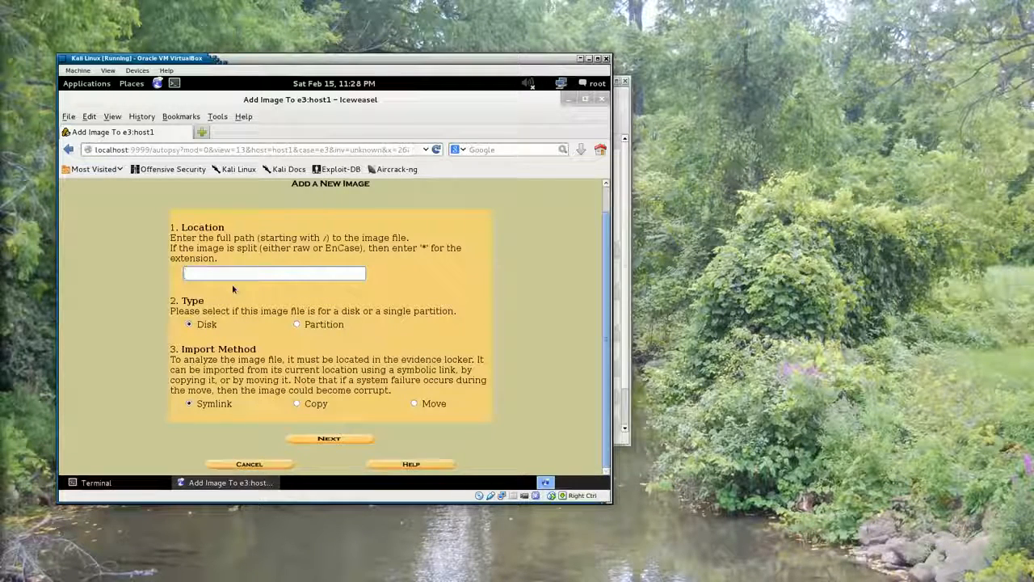
text(/ro)
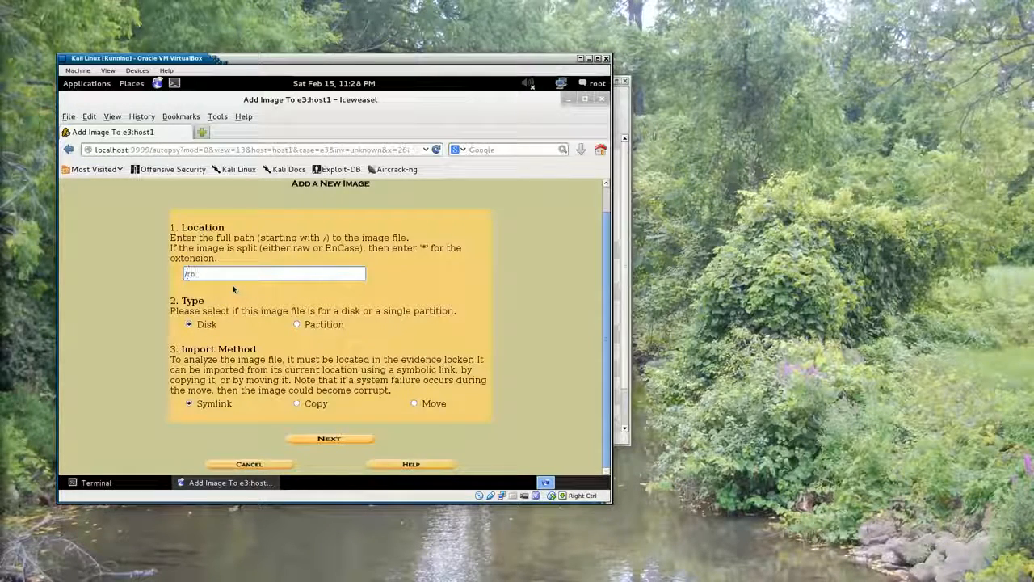
text(ot/fla)
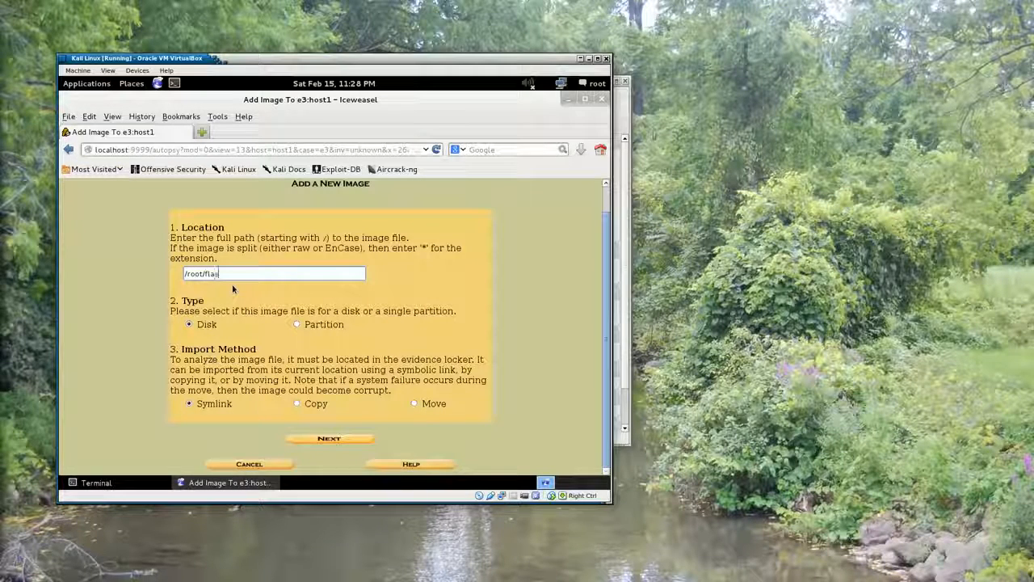
text(sh.drive)
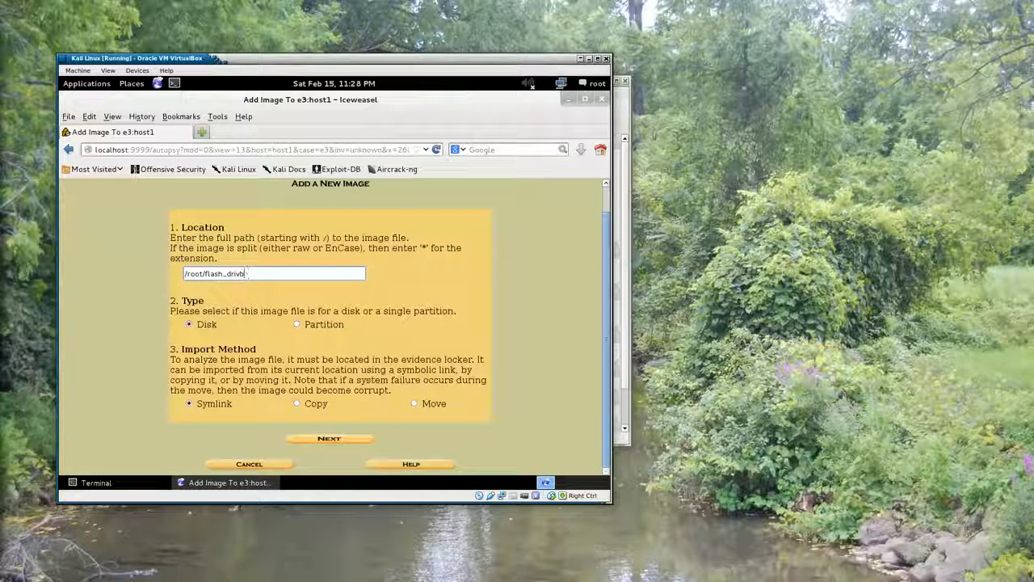
text(.img)
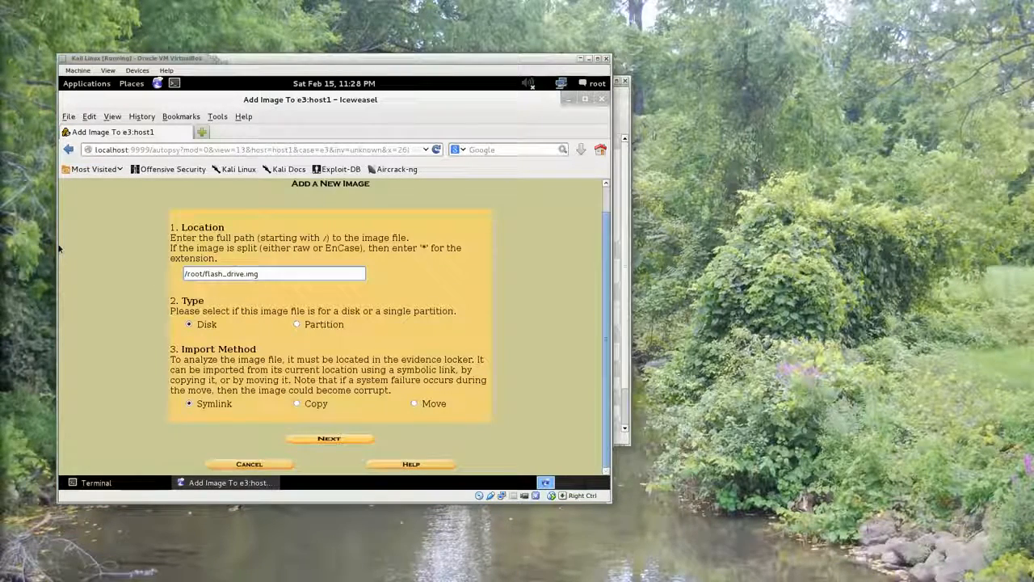
Set the image type to Partition and the import method to Copy, and continue to the image file details
click(297, 324)
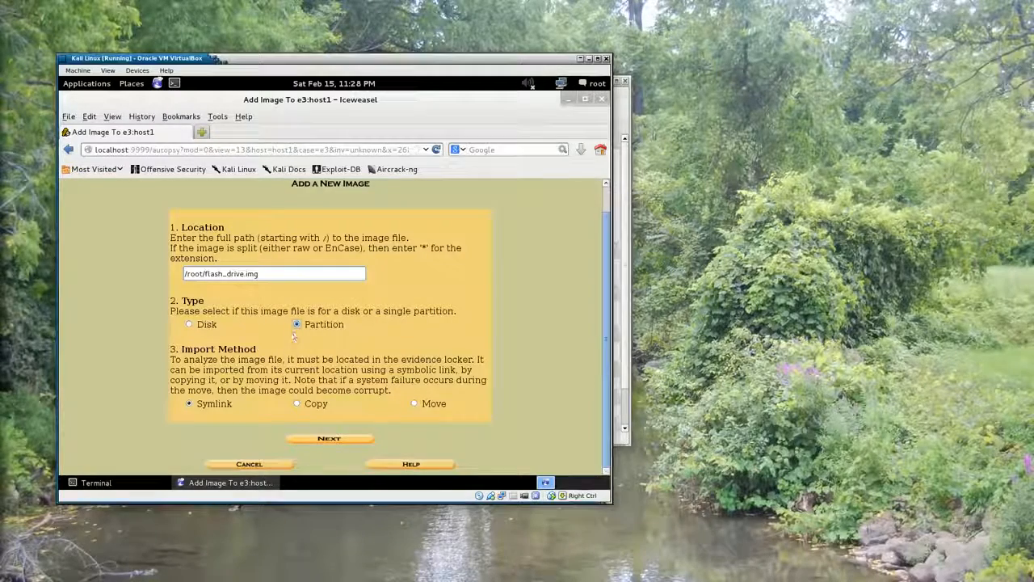
click(296, 403)
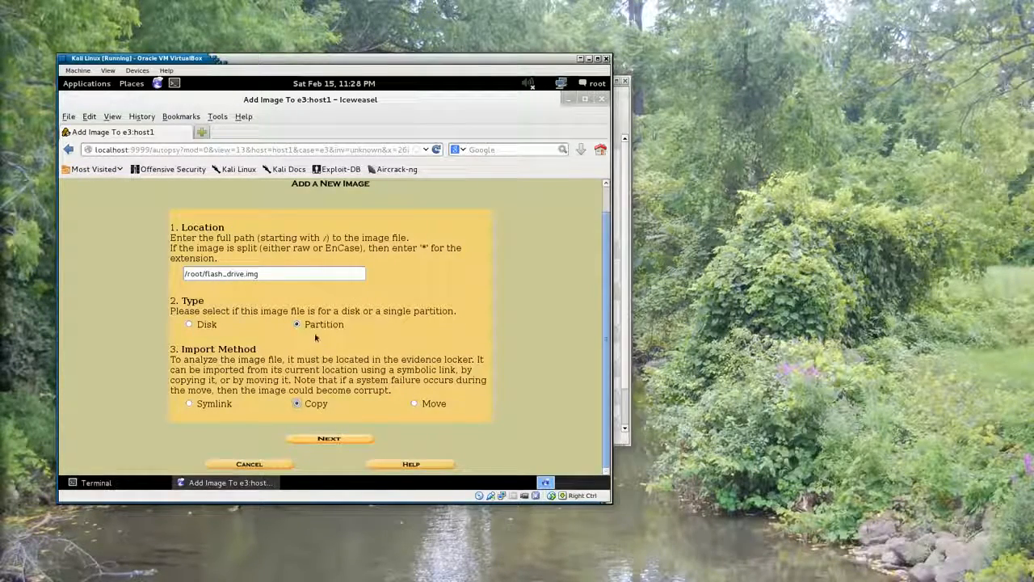
click(329, 439)
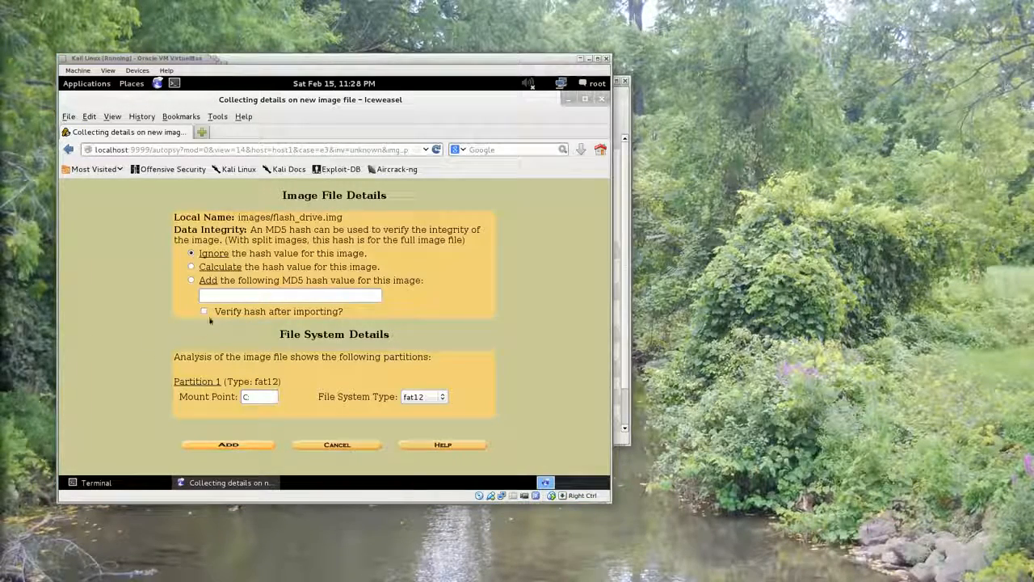
Add the image with its MD5 hash calculated, keeping mount point C: and file system fat12, and inspect the hash before finishing the import
click(192, 267)
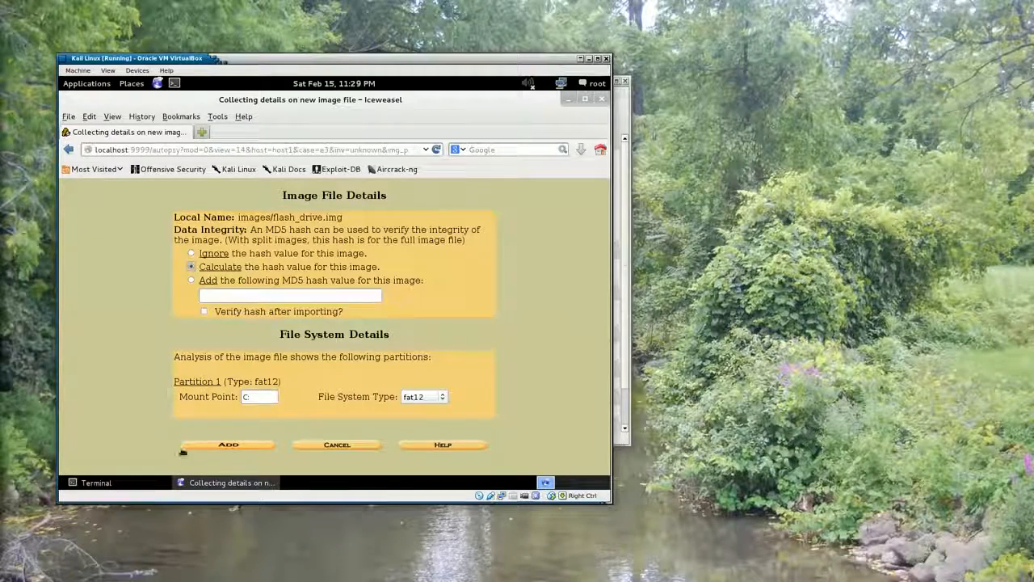
click(230, 446)
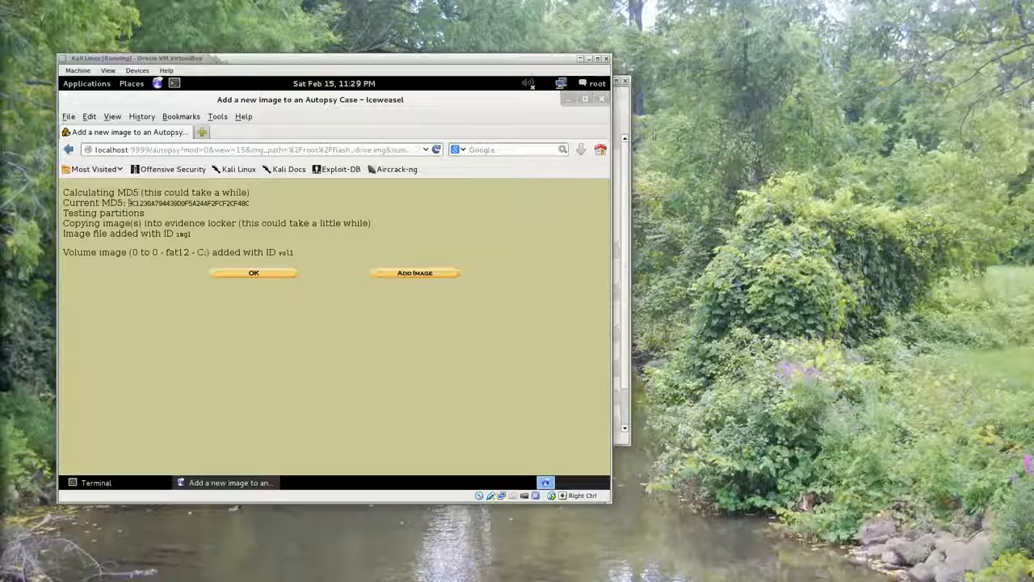
drag(128, 202, 249, 204)
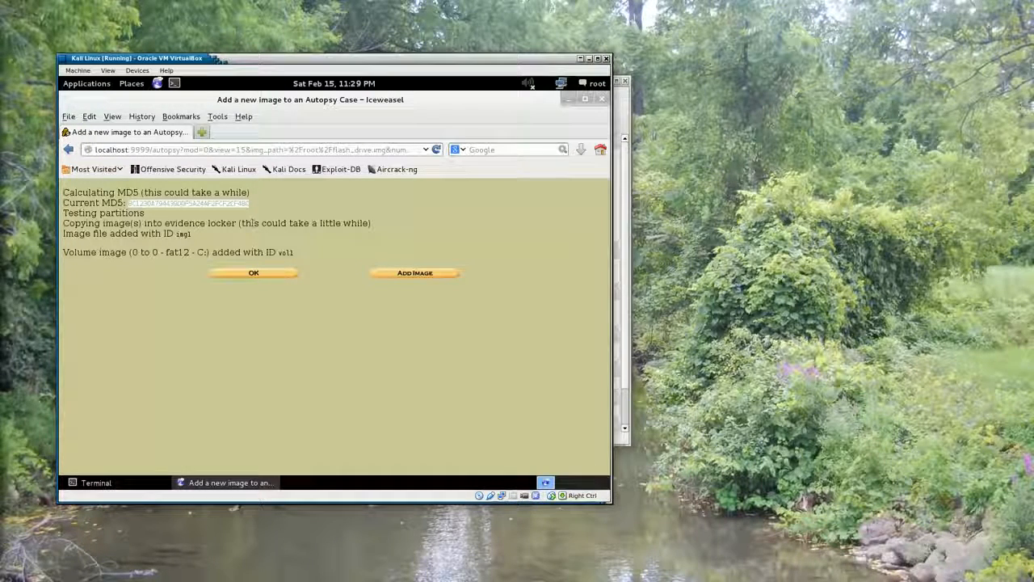
click(151, 208)
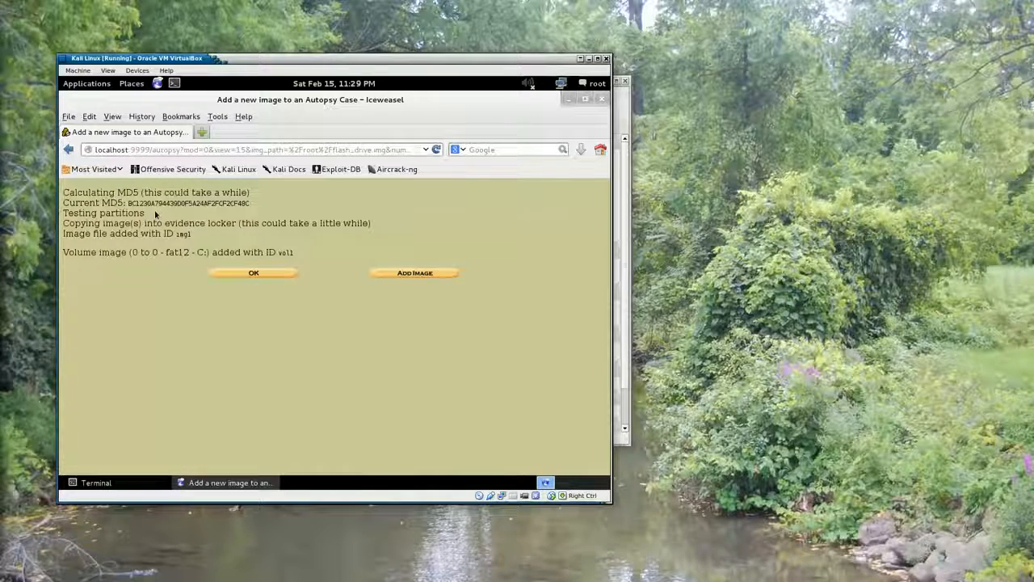
click(257, 275)
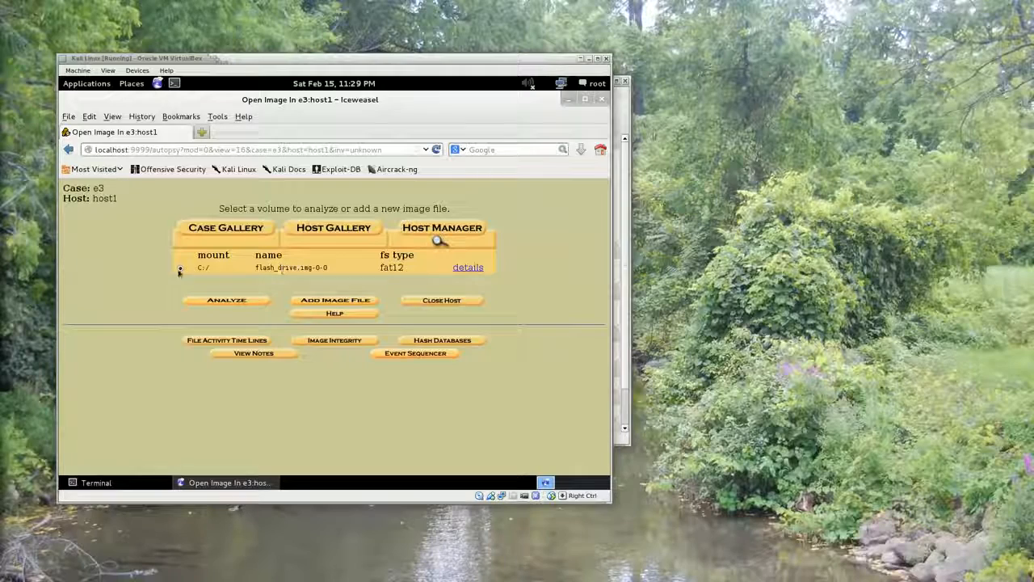
Analyze the C:/ volume of flash_drive.img in File Analysis mode and look through its root directory listing
click(192, 301)
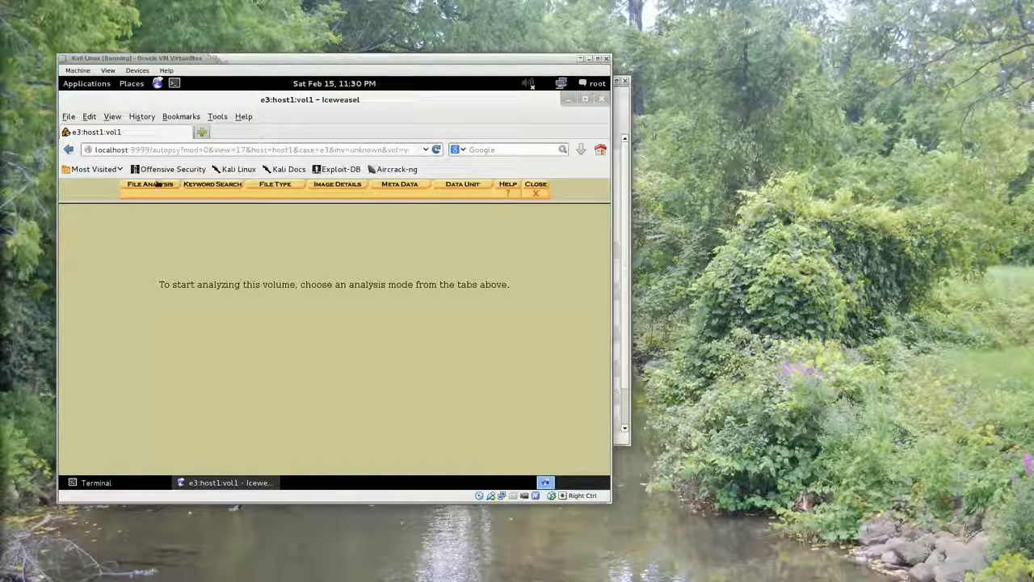
click(152, 185)
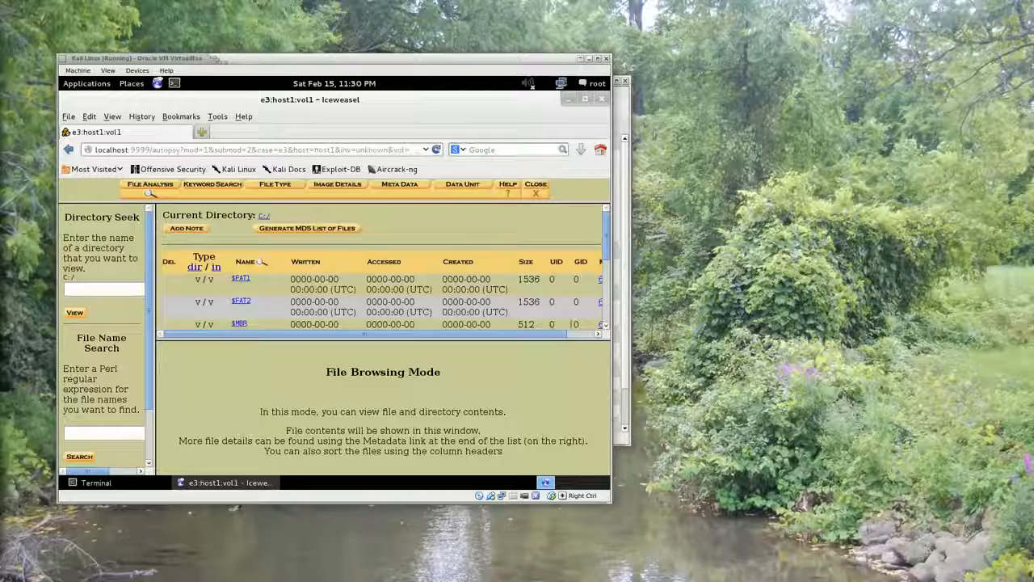
drag(605, 246, 605, 301)
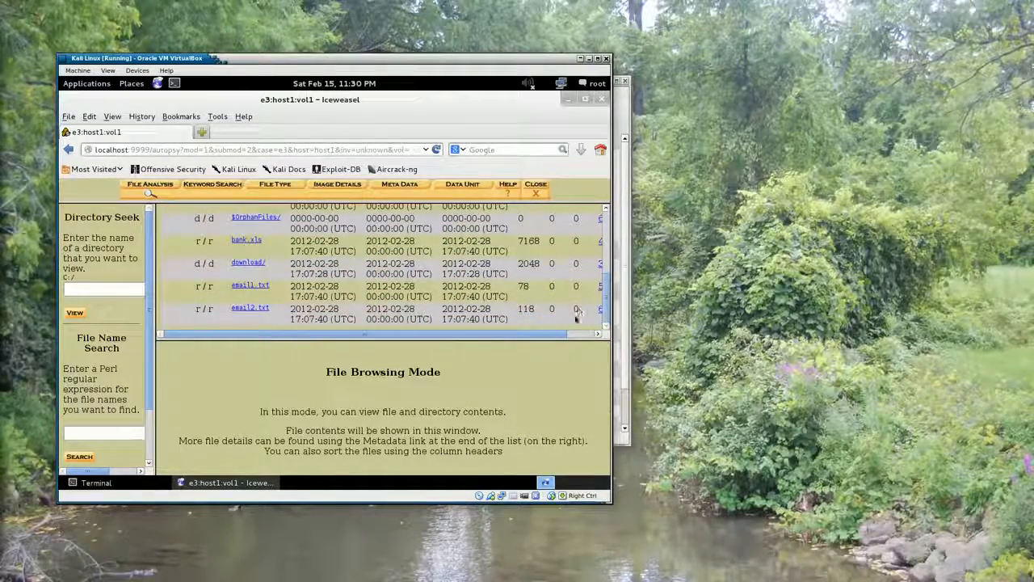
scroll(572, 273, up, 2)
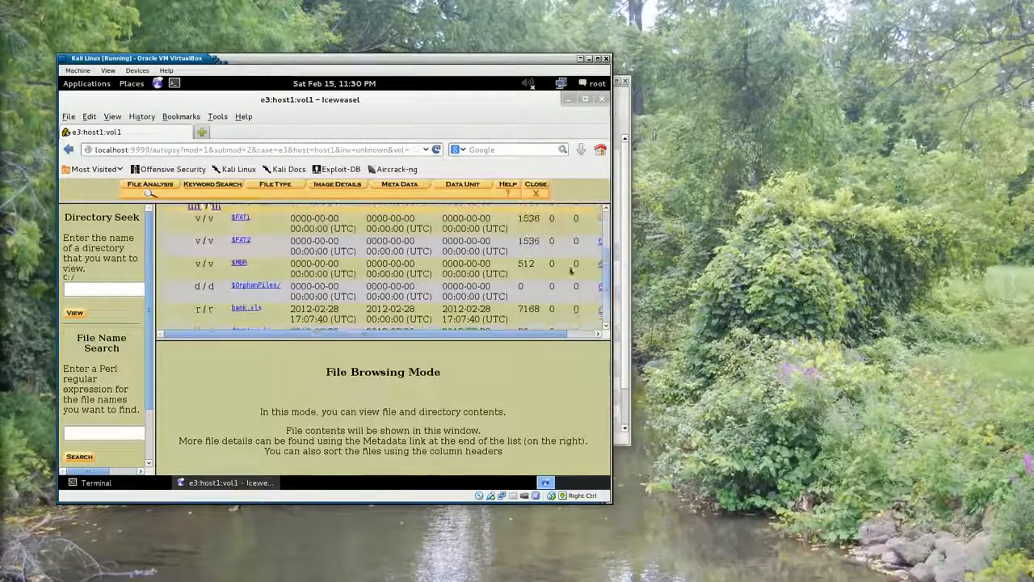
scroll(571, 273, up, 1)
scroll(570, 283, down, 5)
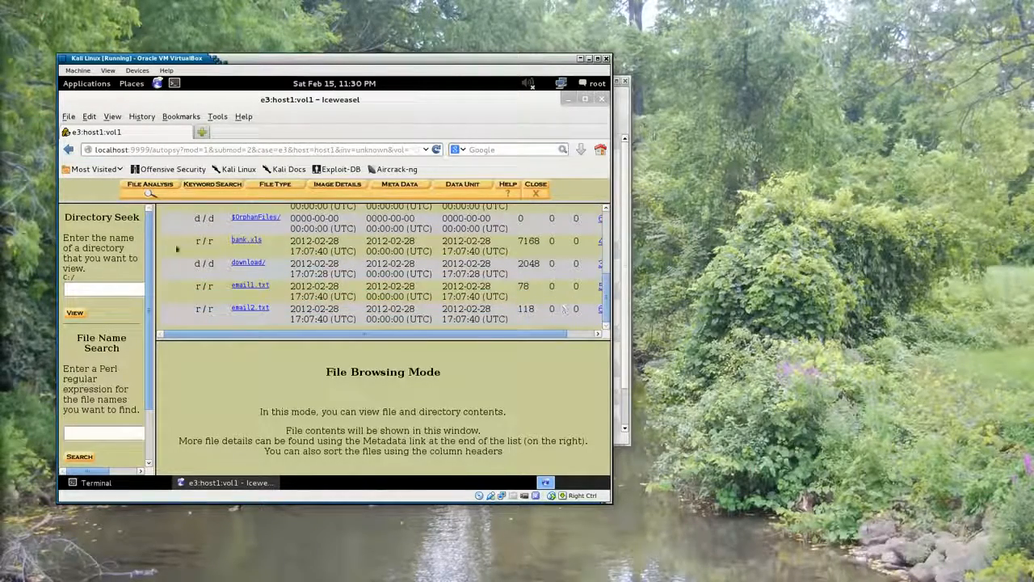
Open the download directory and look through its files
click(248, 263)
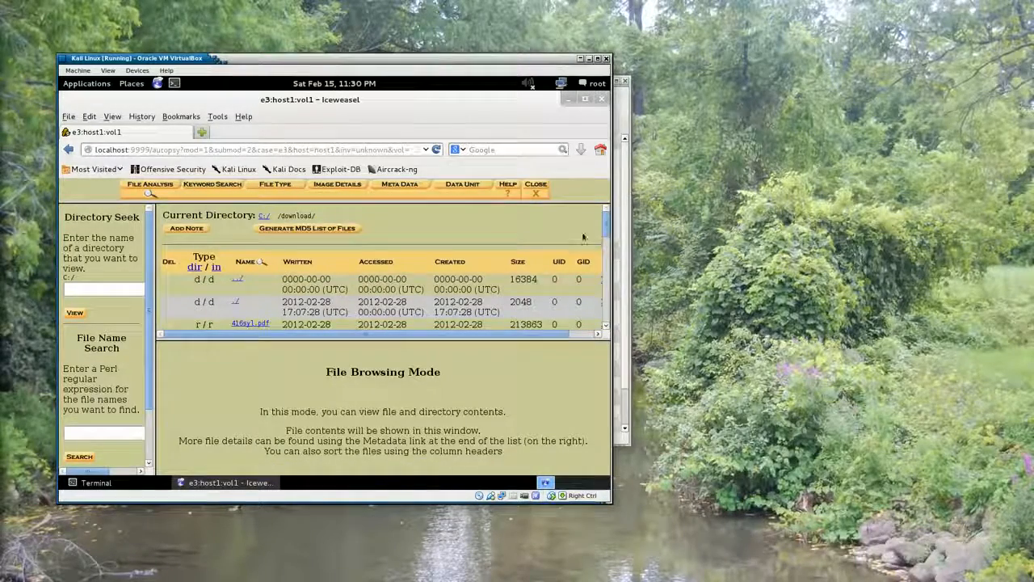
scroll(600, 245, down, 3)
scroll(600, 245, down, 2)
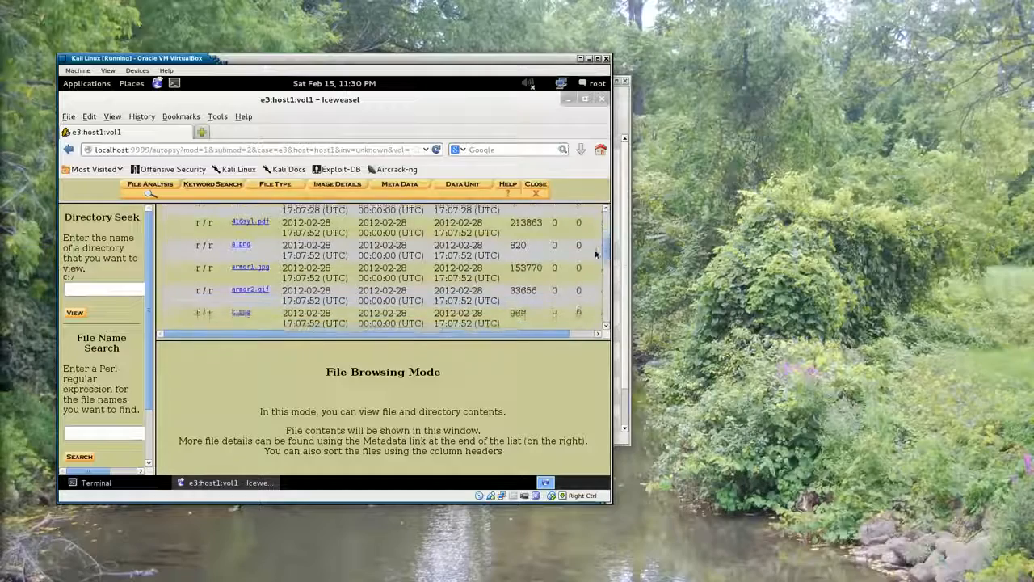
click(57, 283)
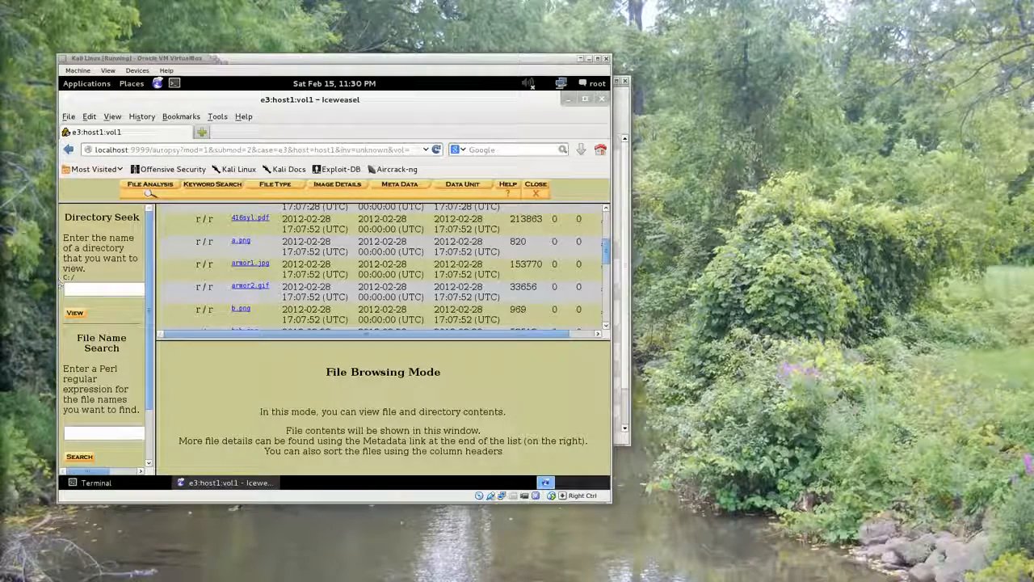
click(438, 261)
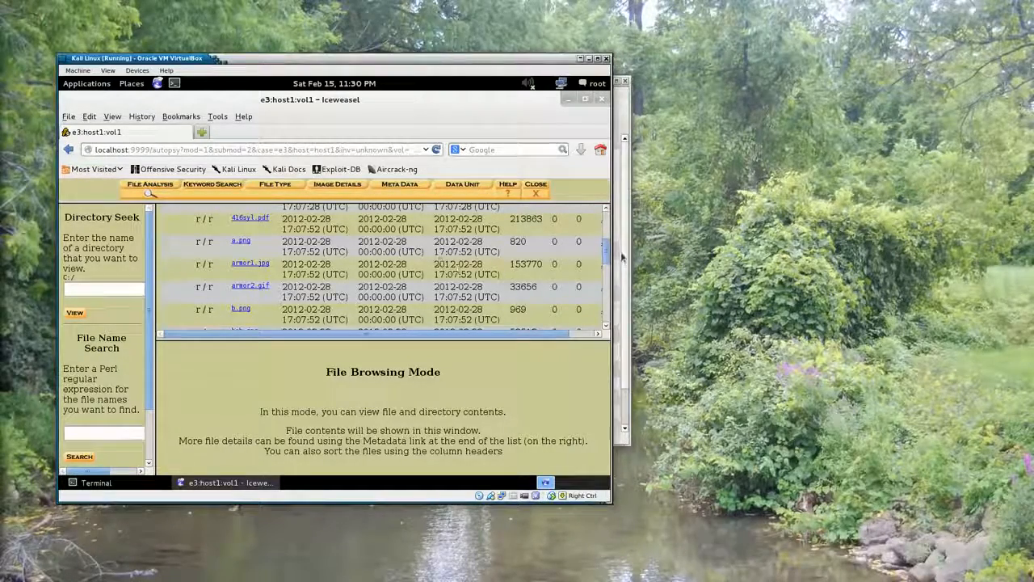
scroll(380, 266, up, 3)
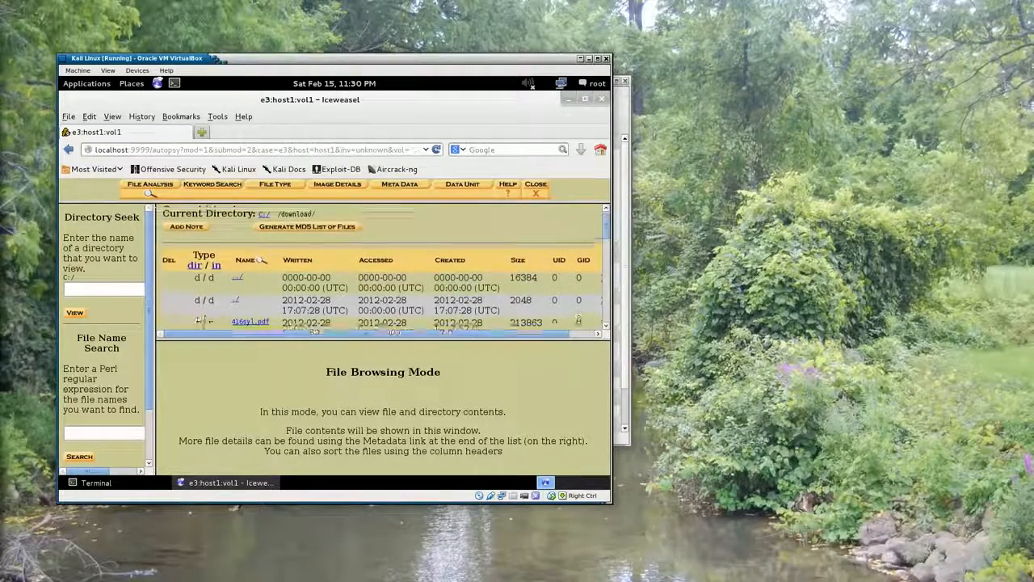
Generate the MD5 list of files for the download directory, and return to the file listing
click(300, 229)
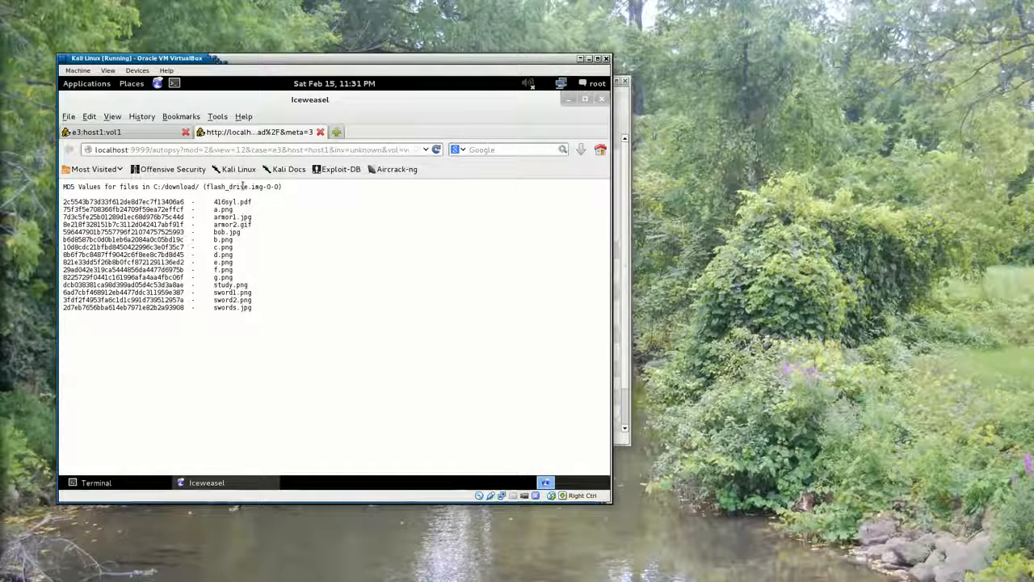
click(320, 132)
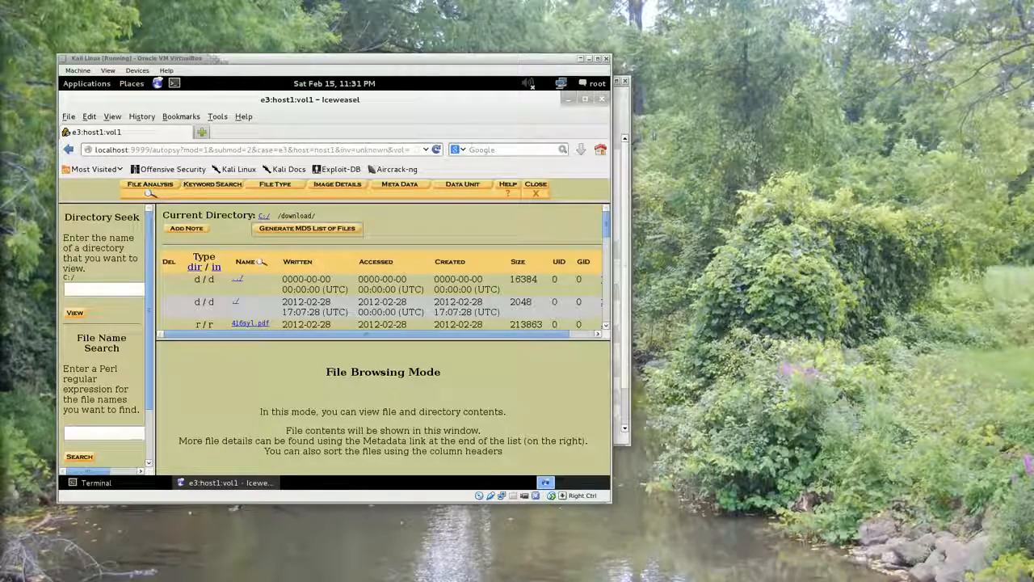
click(372, 298)
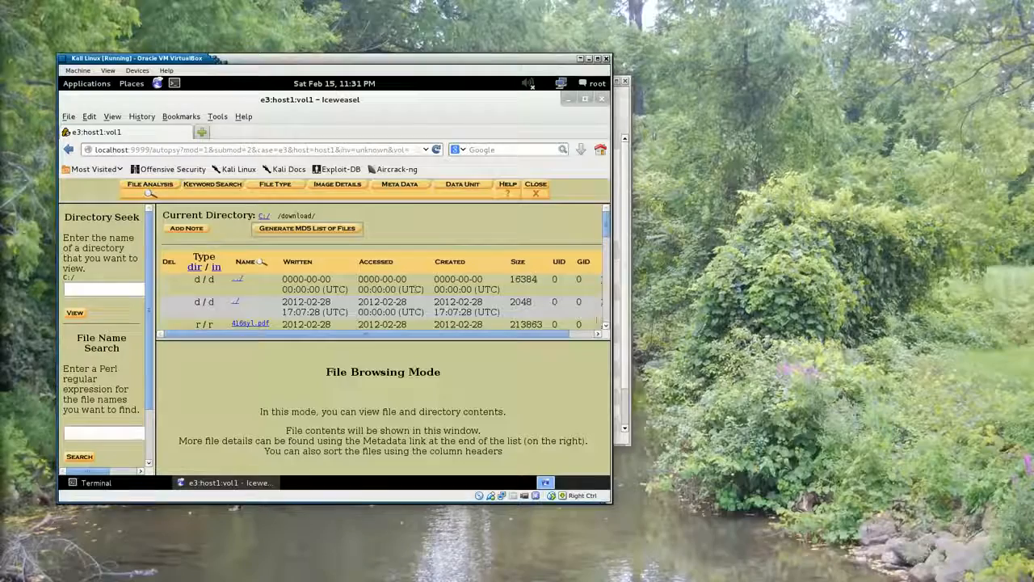
Examine the names, timestamps and sizes of the files in the download directory
scroll(605, 329, down, 2)
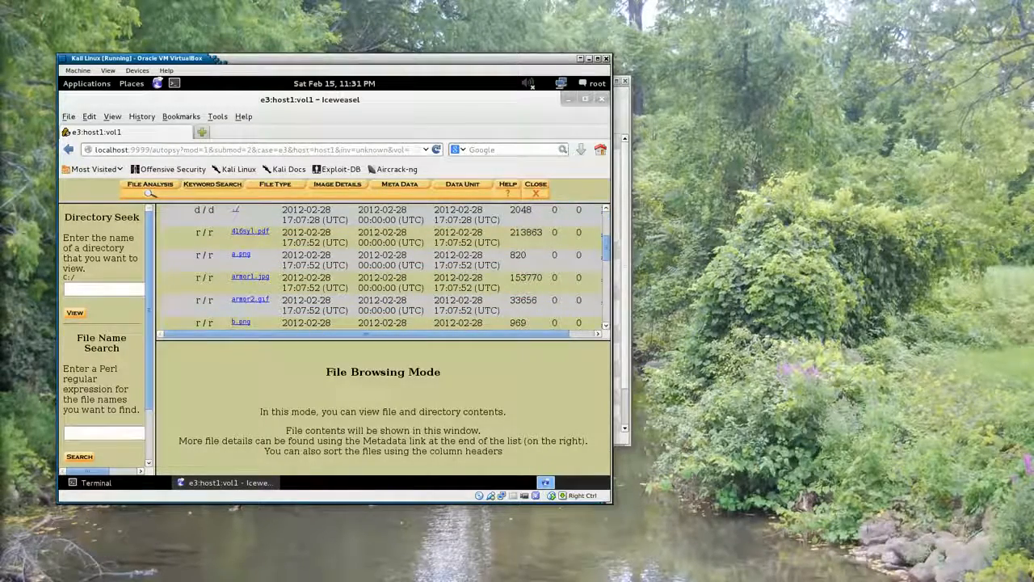
scroll(308, 267, up, 3)
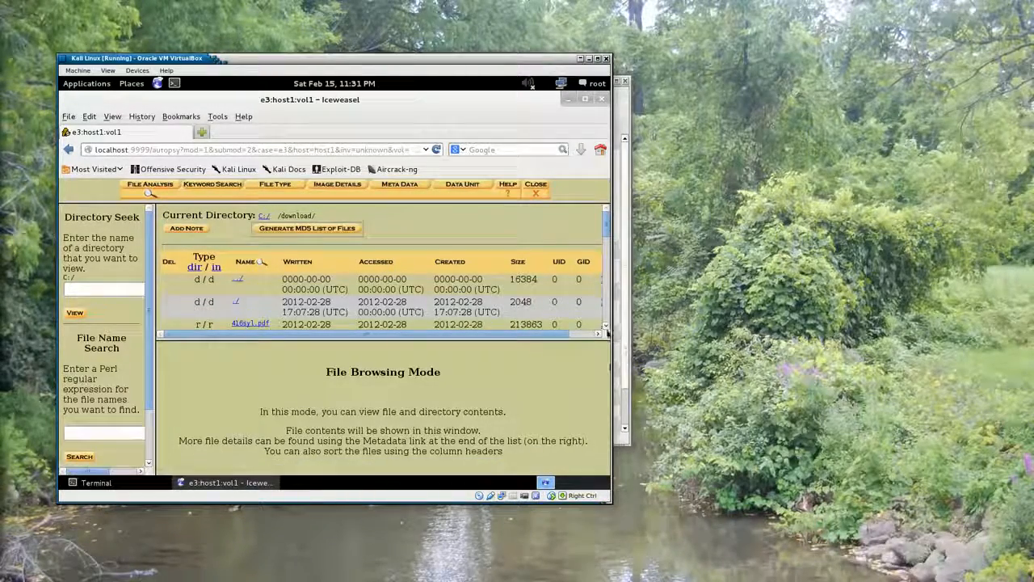
scroll(602, 327, down, 3)
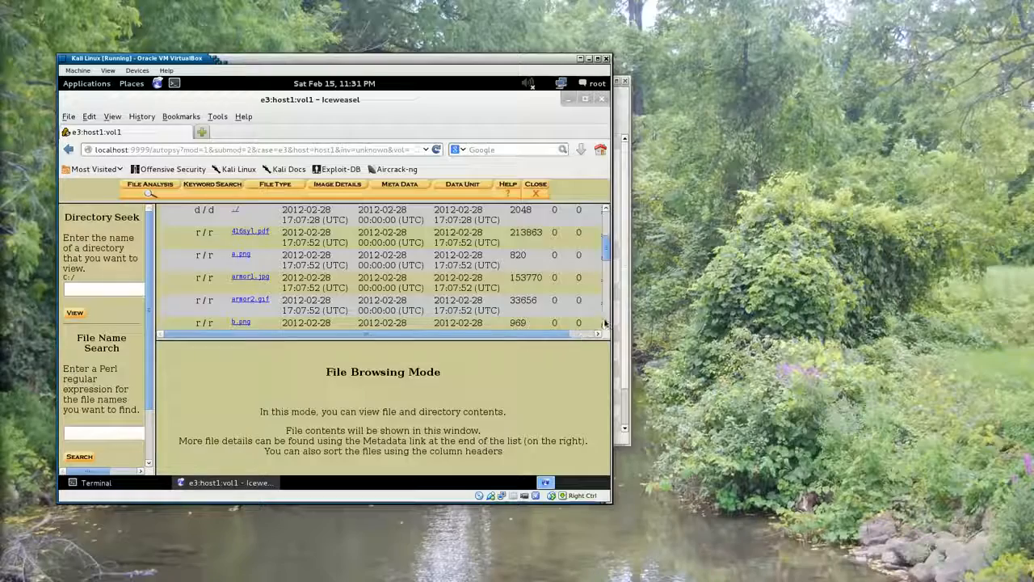
scroll(605, 319, down, 1)
scroll(270, 284, down, 3)
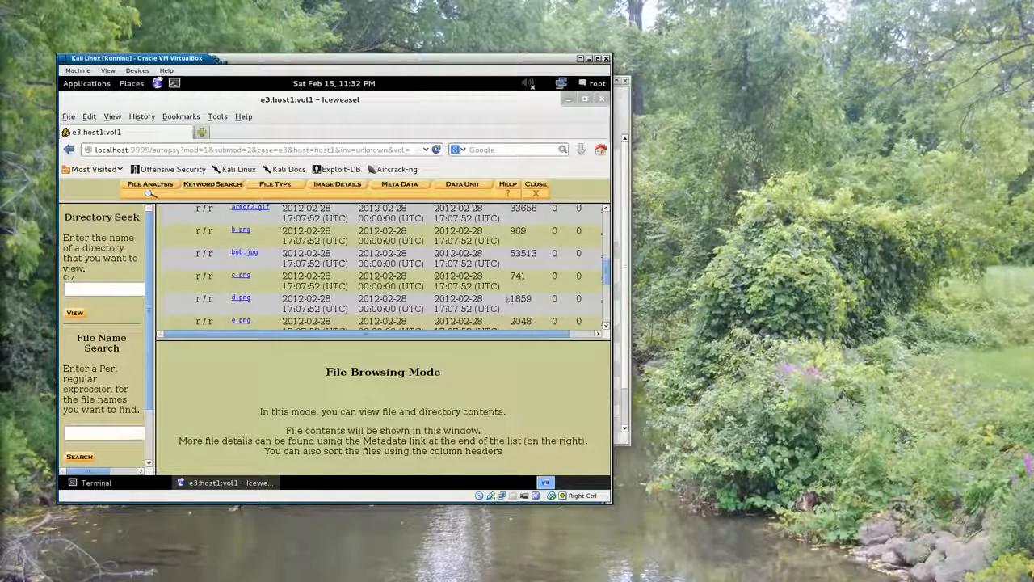
scroll(608, 277, up, 5)
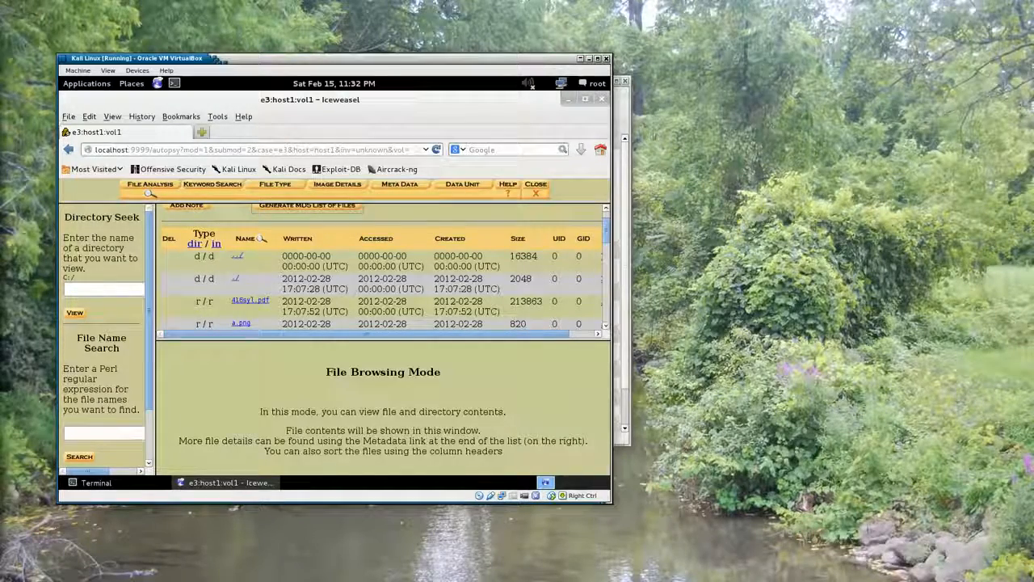
scroll(379, 267, down, 5)
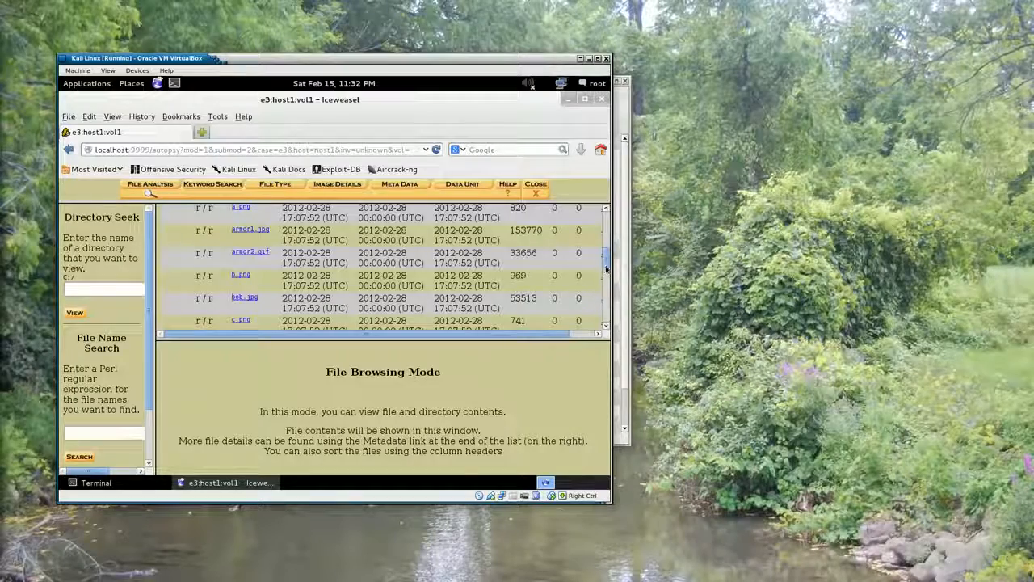
Inspect a.png from the download directory, view it at full size, and close the full-size view
drag(606, 269, 599, 300)
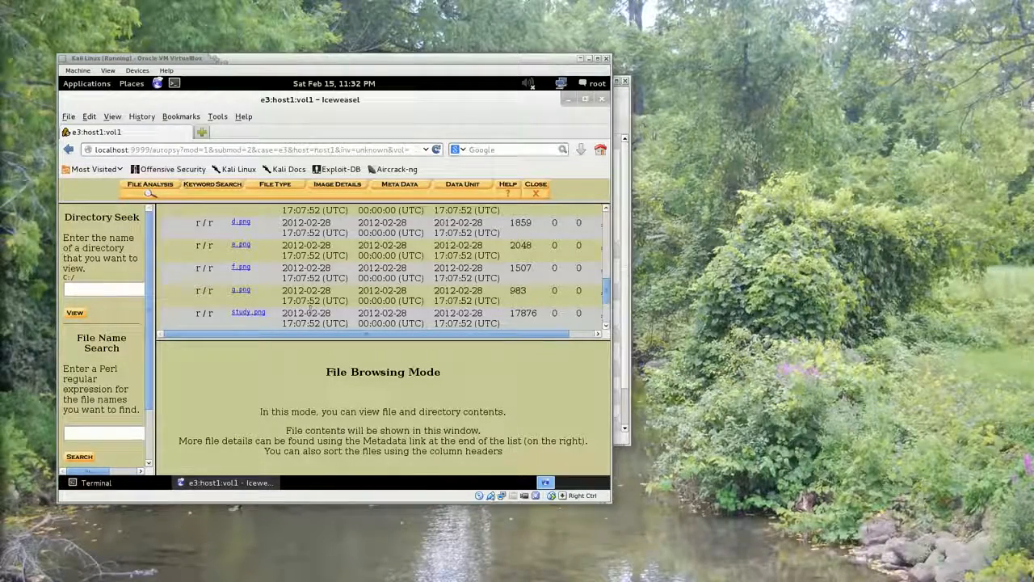
drag(604, 291, 604, 258)
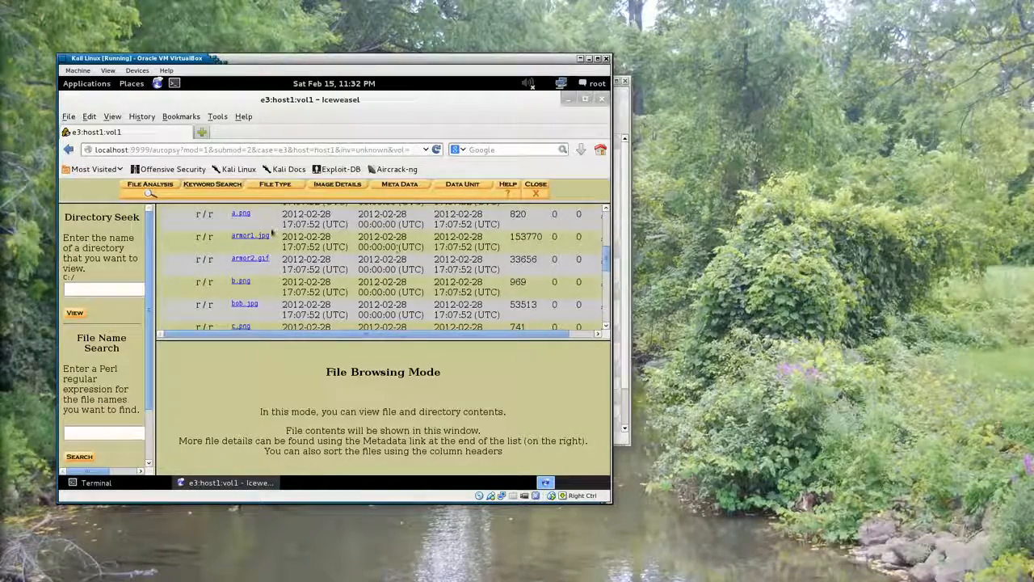
click(241, 213)
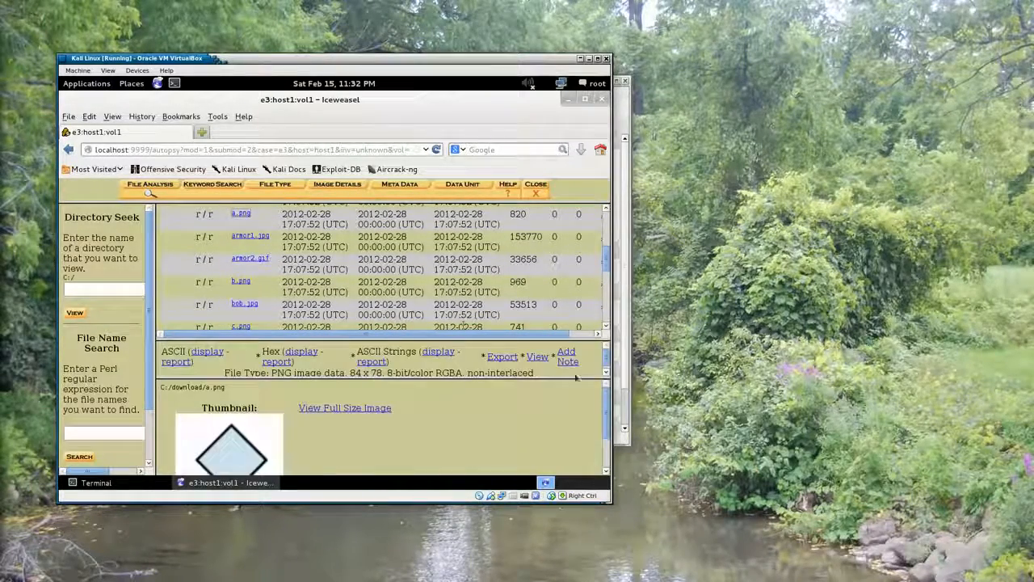
scroll(605, 396, down, 1)
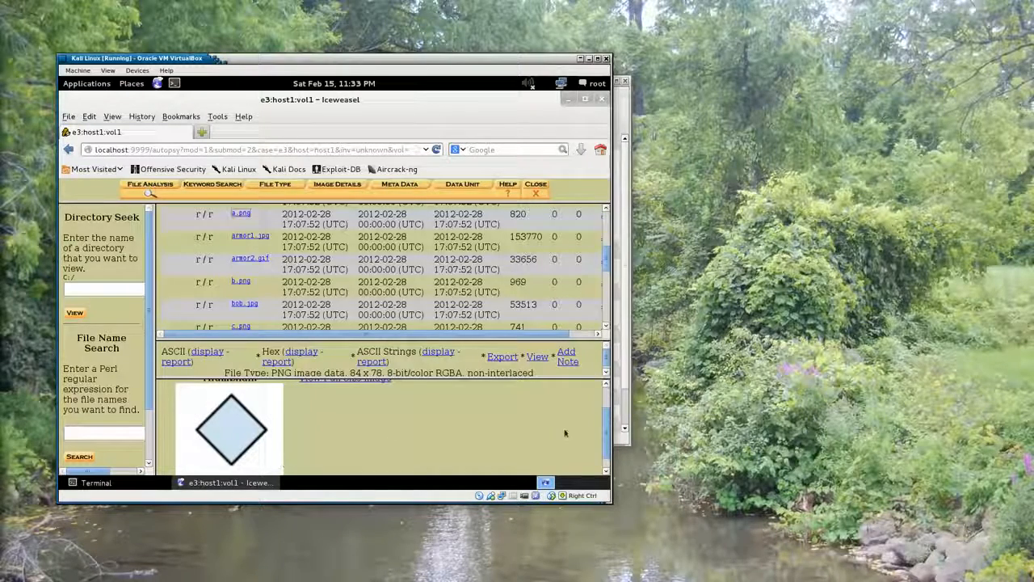
mouse_move(606, 422)
mouse_down()
mouse_move(599, 440)
mouse_move(597, 420)
mouse_up()
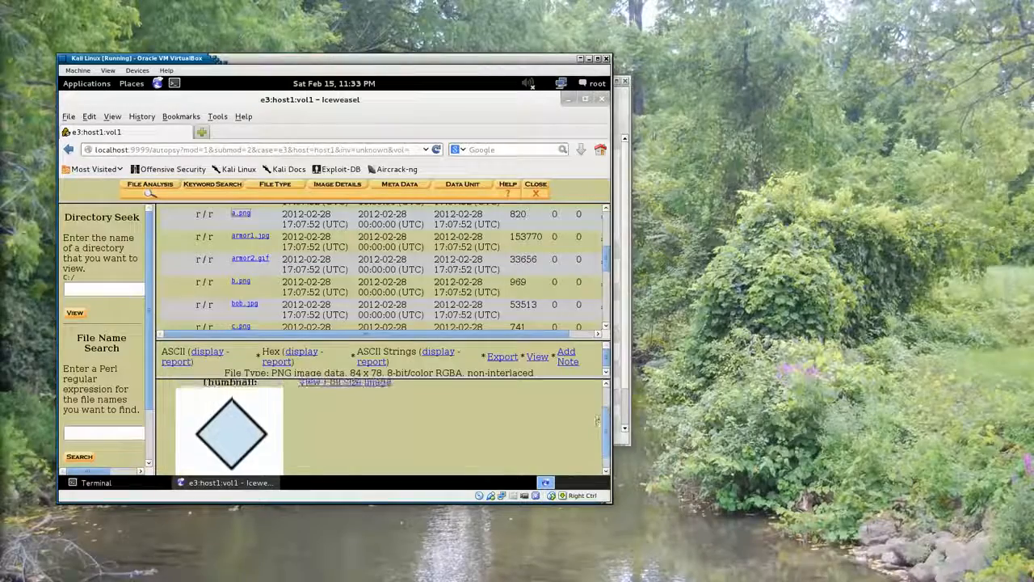
click(327, 383)
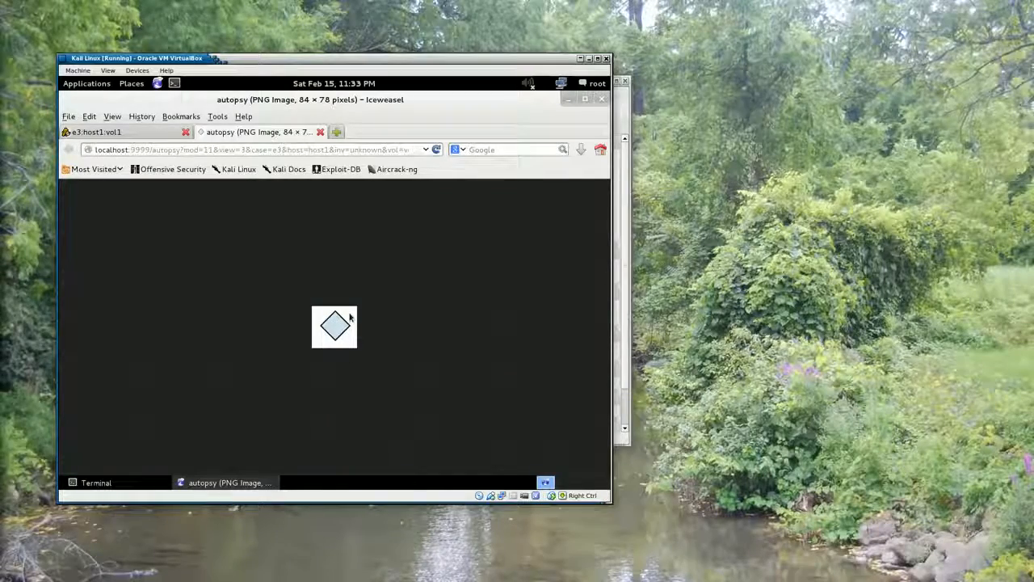
click(320, 131)
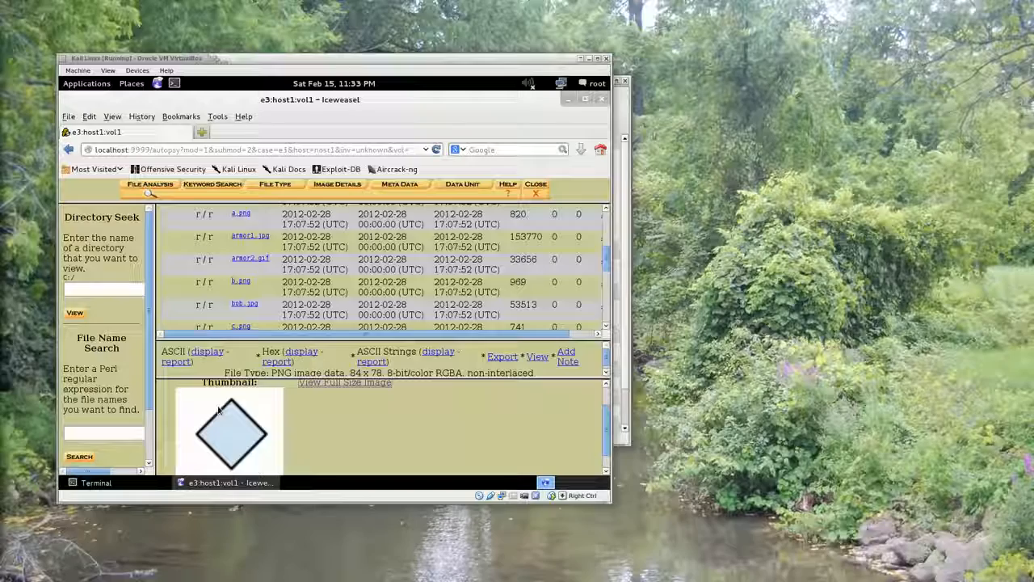
click(232, 375)
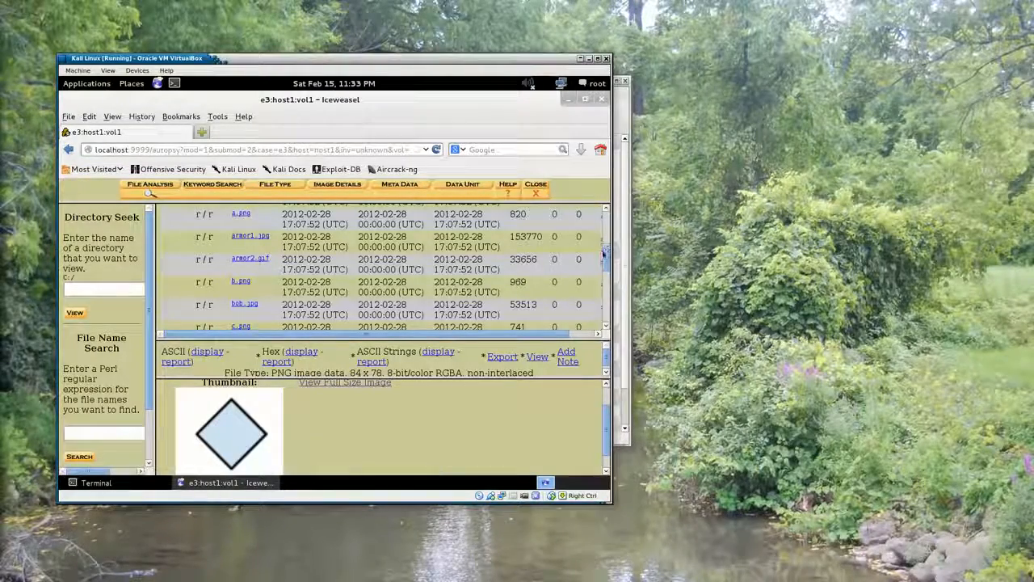
Generate the MD5 list for the download directory again, and return to the C:/ root directory to look through its files
drag(606, 259, 605, 219)
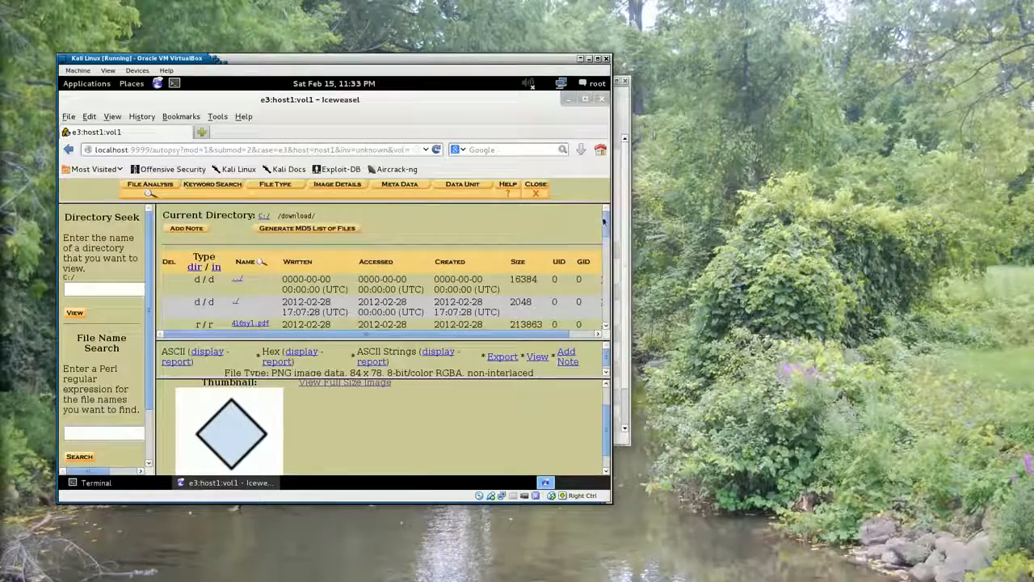
click(297, 229)
click(320, 131)
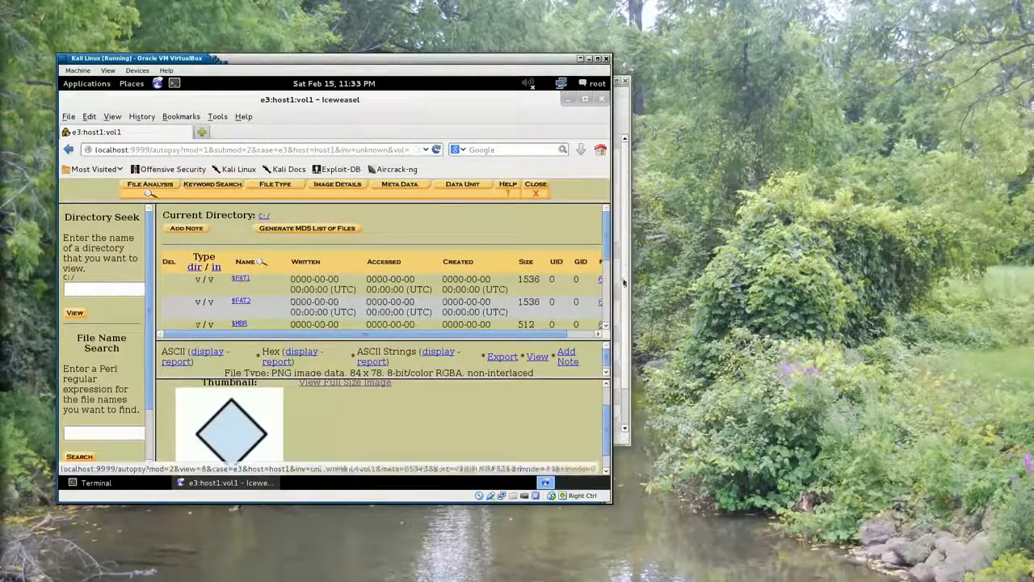
scroll(606, 213, down, 1)
scroll(606, 213, down, 3)
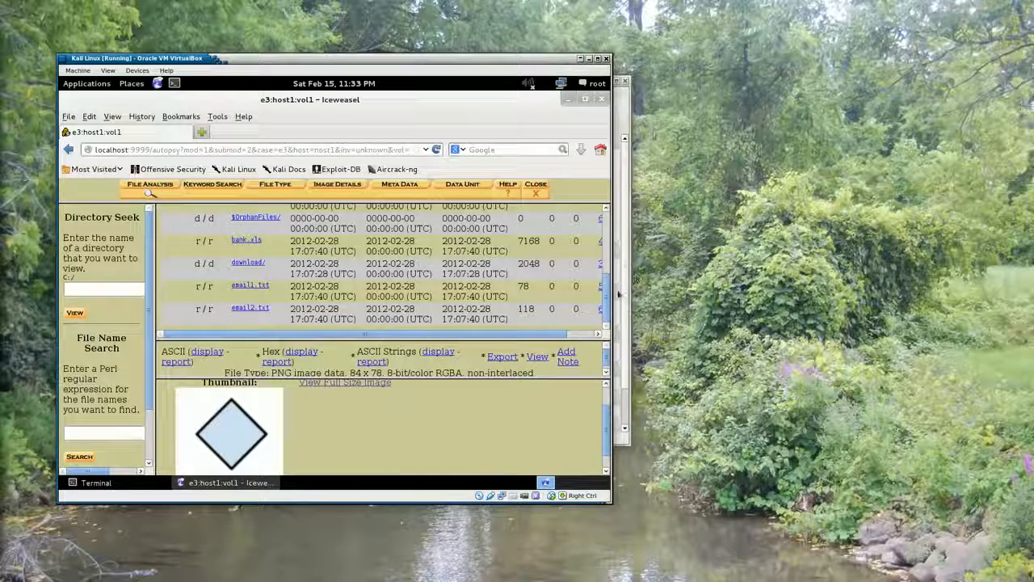
drag(605, 290, 601, 232)
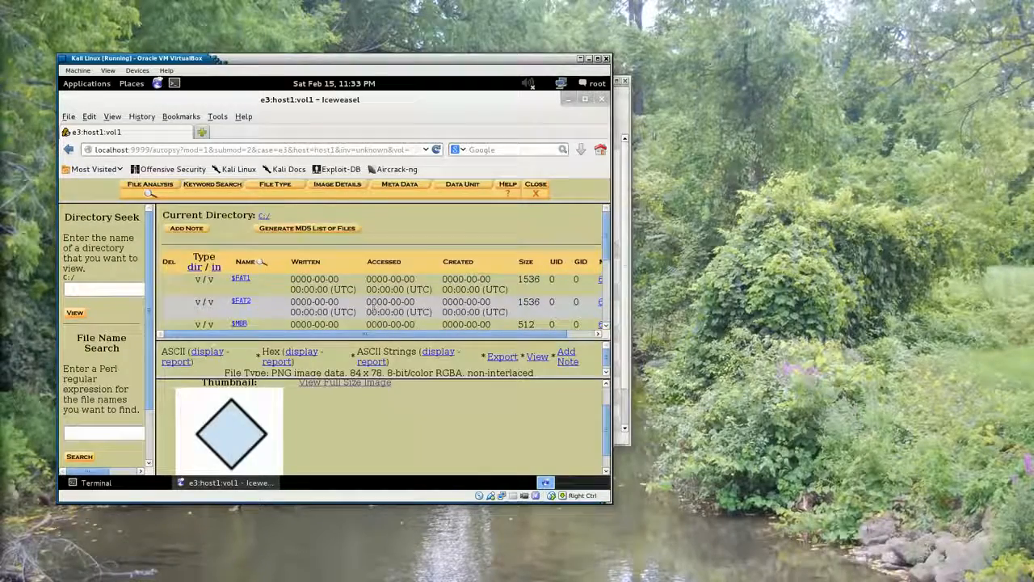
Close the analysis of the C:/ volume, and close host1 and case e3
click(537, 194)
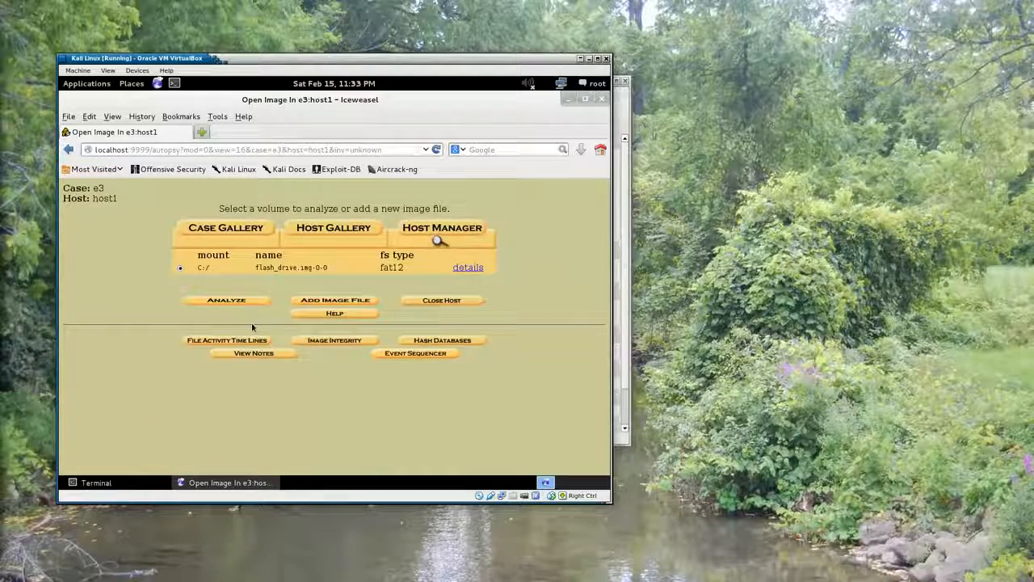
click(442, 300)
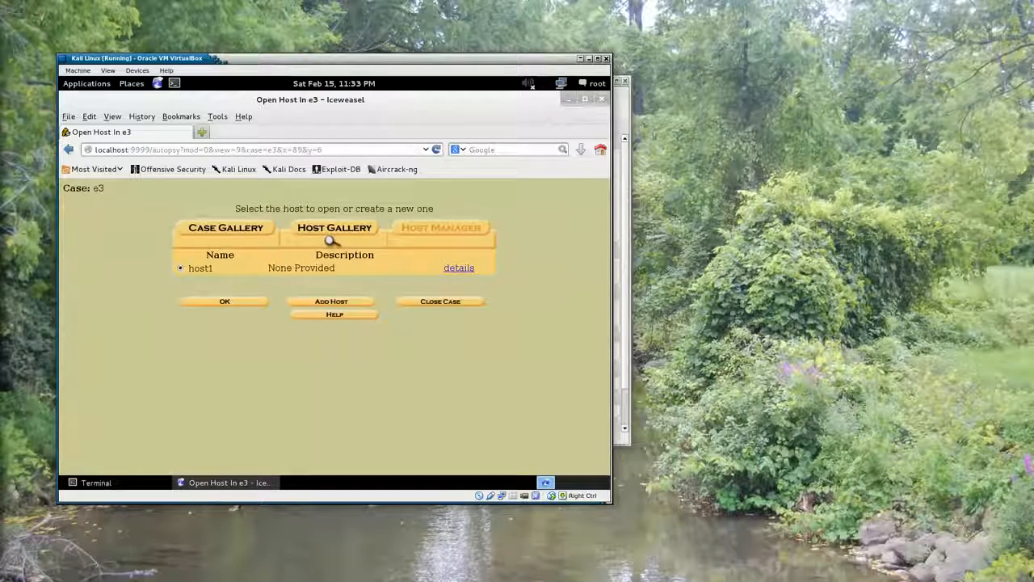
click(433, 303)
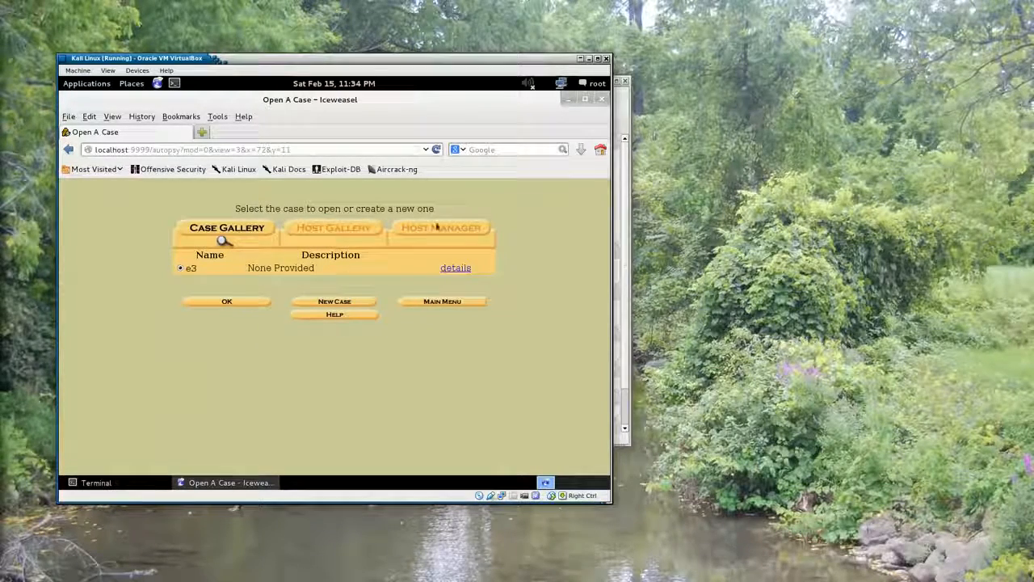
Close the Iceweasel browser and stop the Autopsy process running in the terminal
click(601, 99)
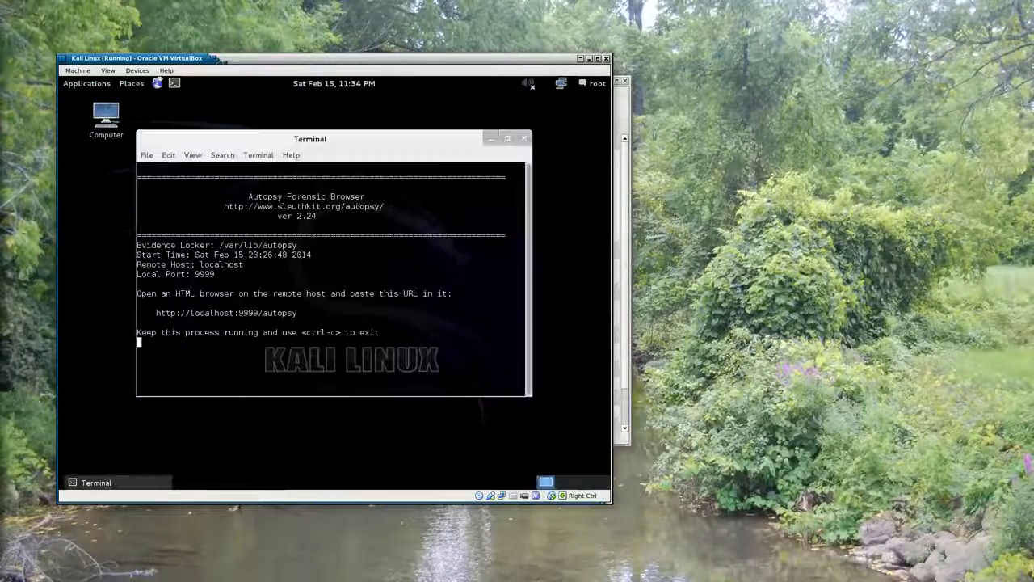
click(358, 147)
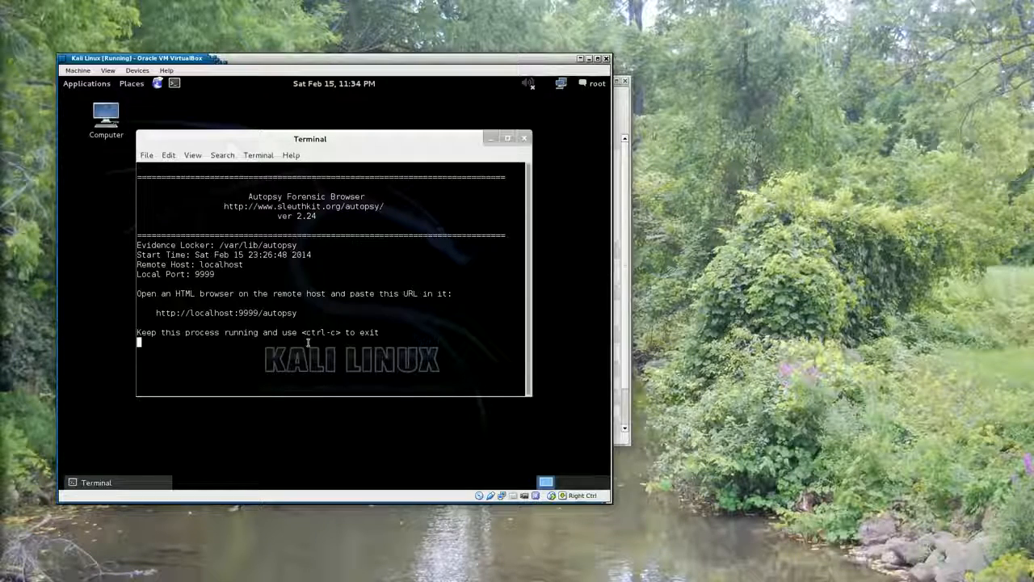
key(ctrl+c)
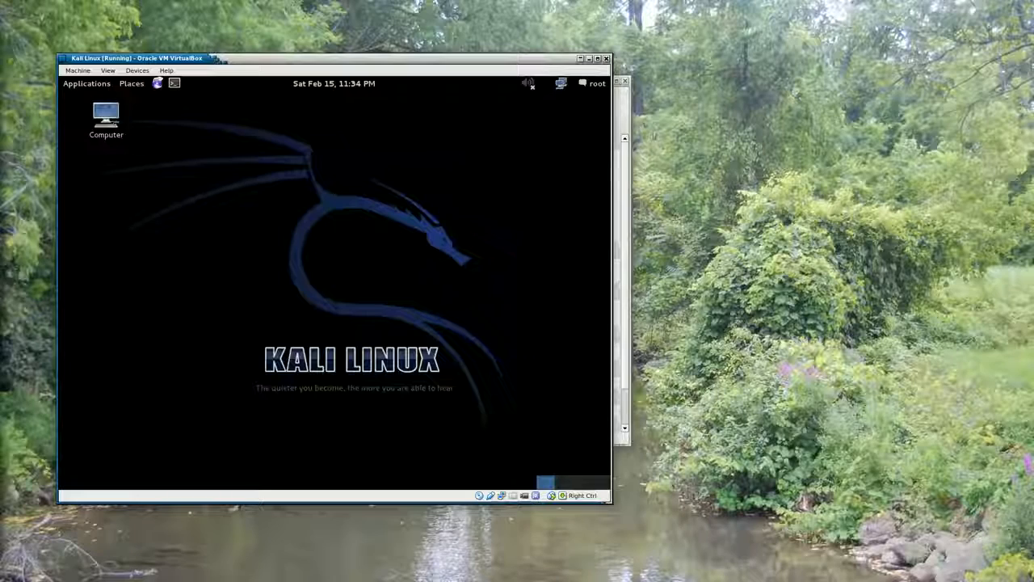
Shut down the Kali Linux virtual machine and continue past the disc removal prompt
click(598, 85)
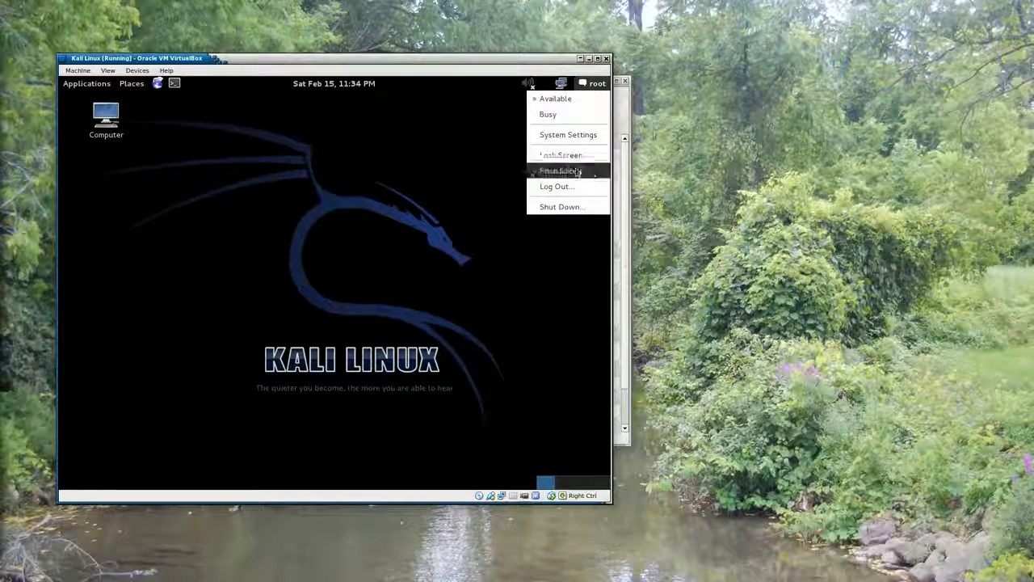
click(563, 207)
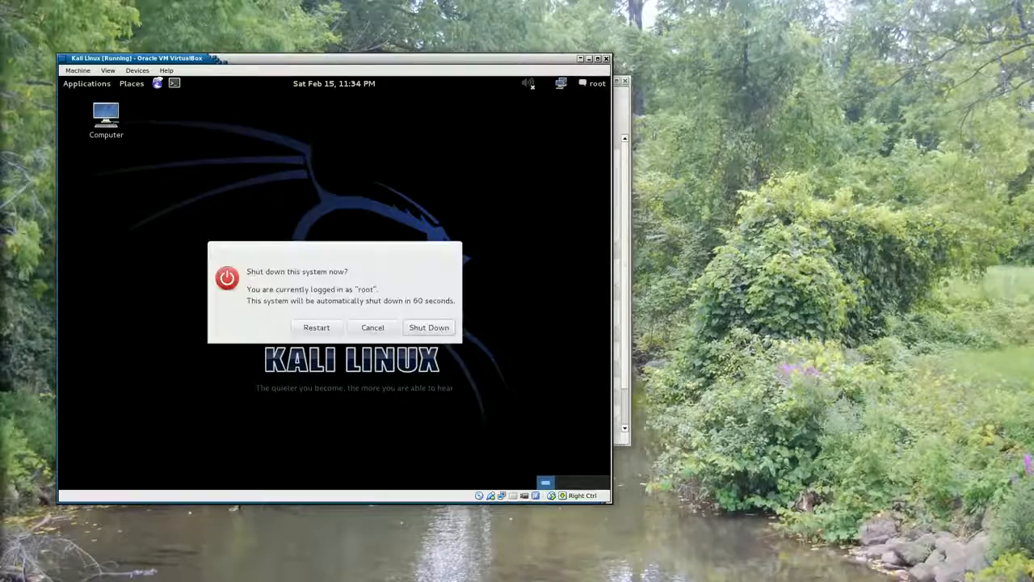
click(434, 333)
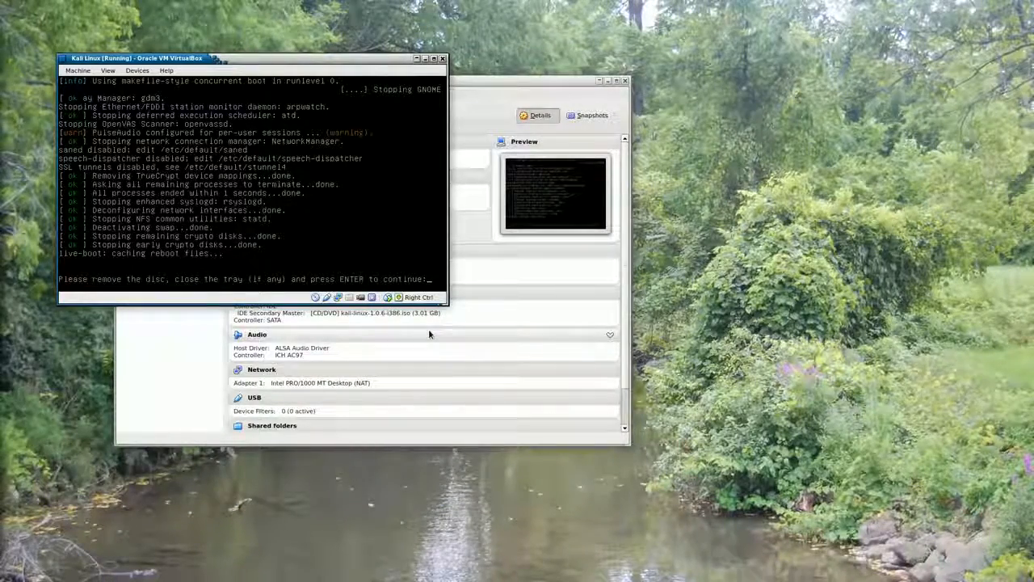
key(Return)
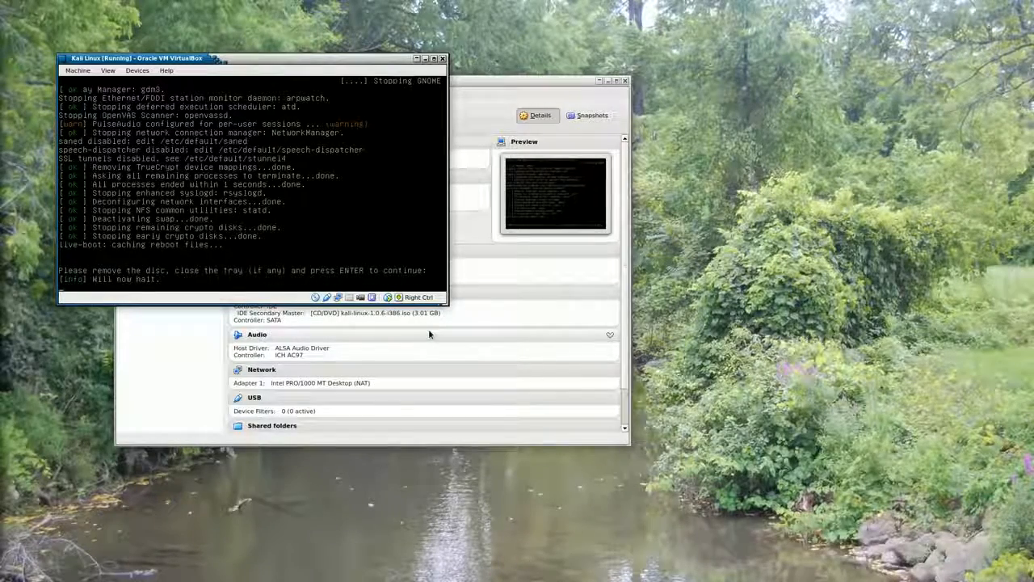